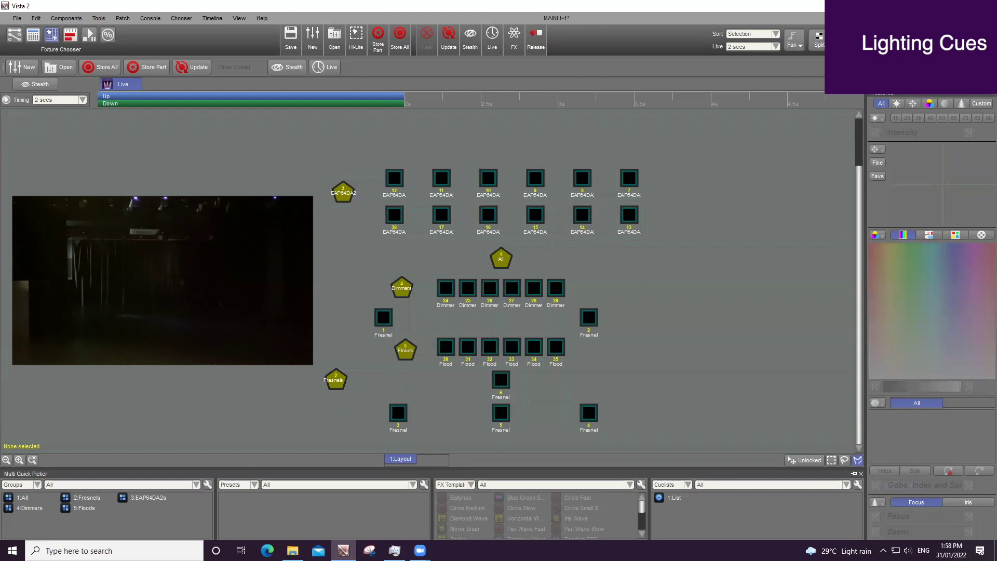
# Step: Create a new cuelist and set the EAP64DA2 fixture group to full intensity in green for its first cue
pyautogui.click(312, 39)
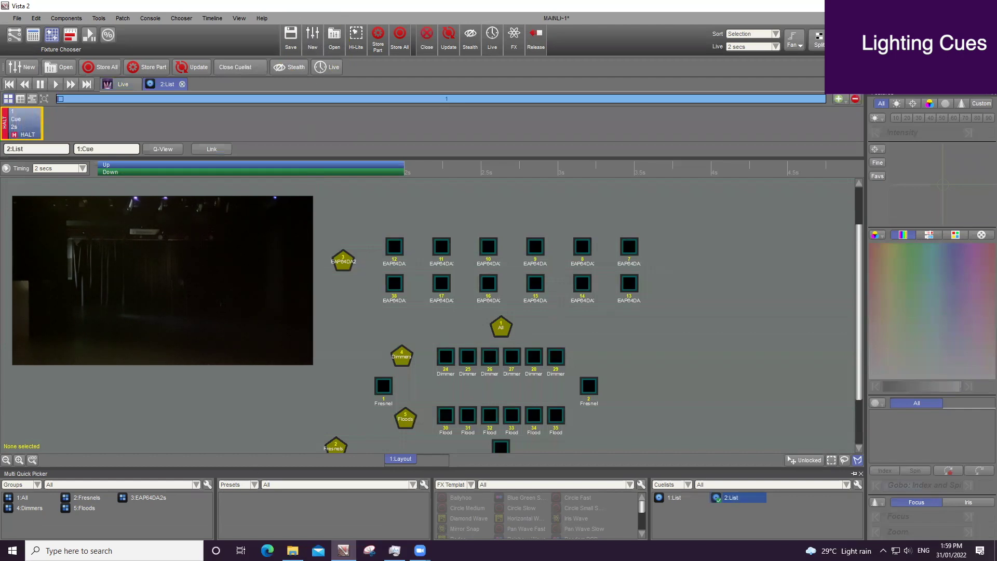
pyautogui.click(344, 261)
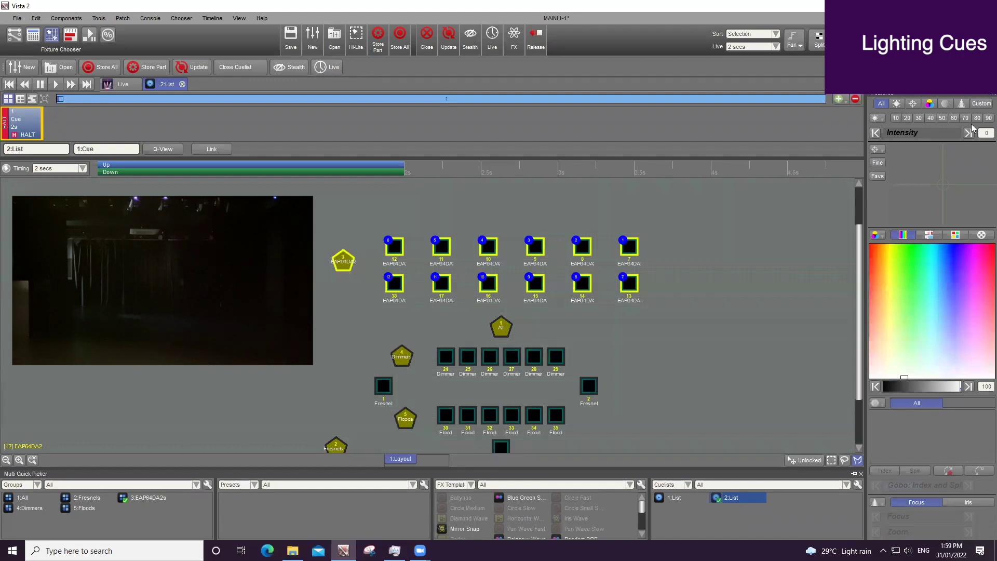
pyautogui.click(969, 134)
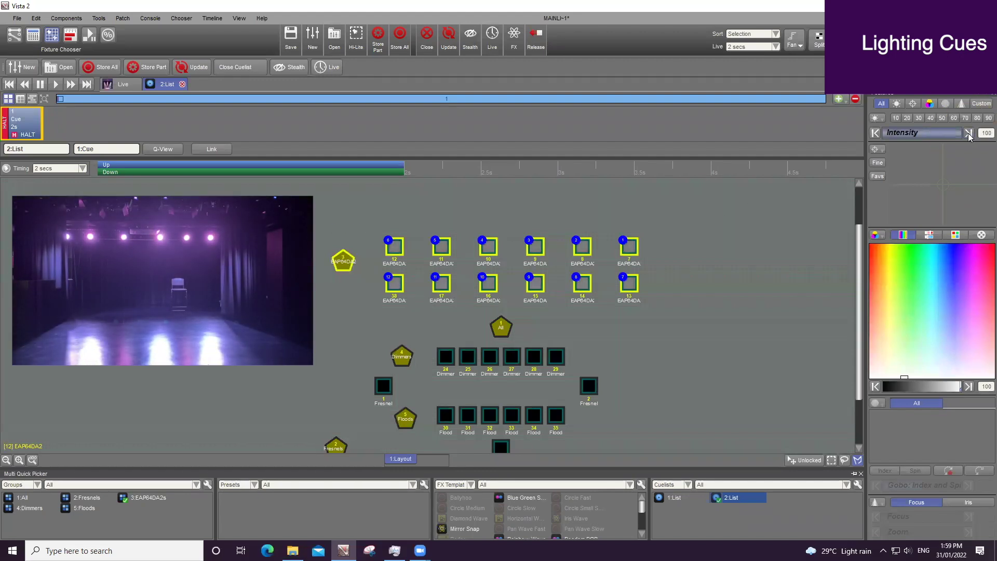
pyautogui.click(904, 247)
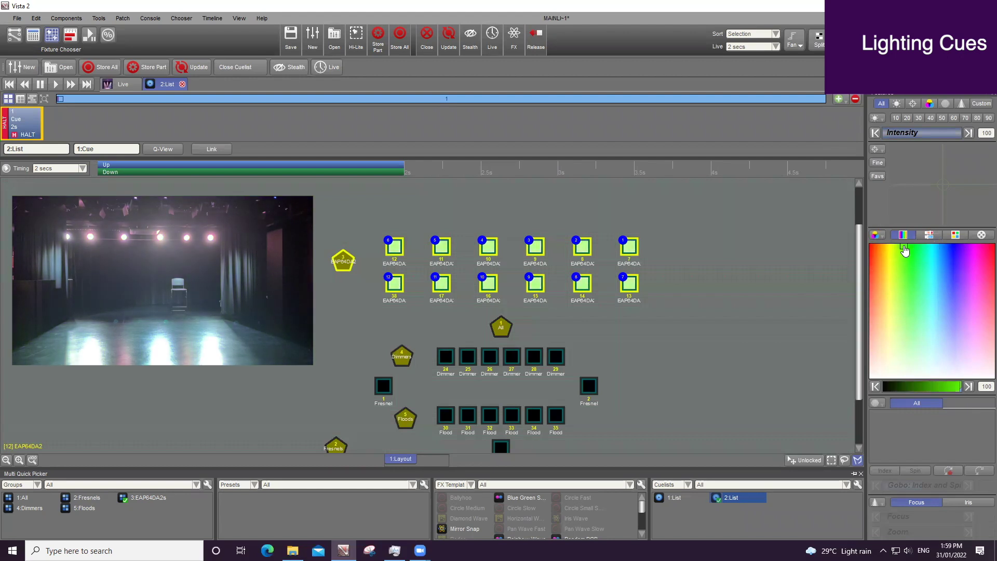
# Step: Rename the first cue "LEDS green" and deselect the fixtures
pyautogui.doubleClick(15, 119)
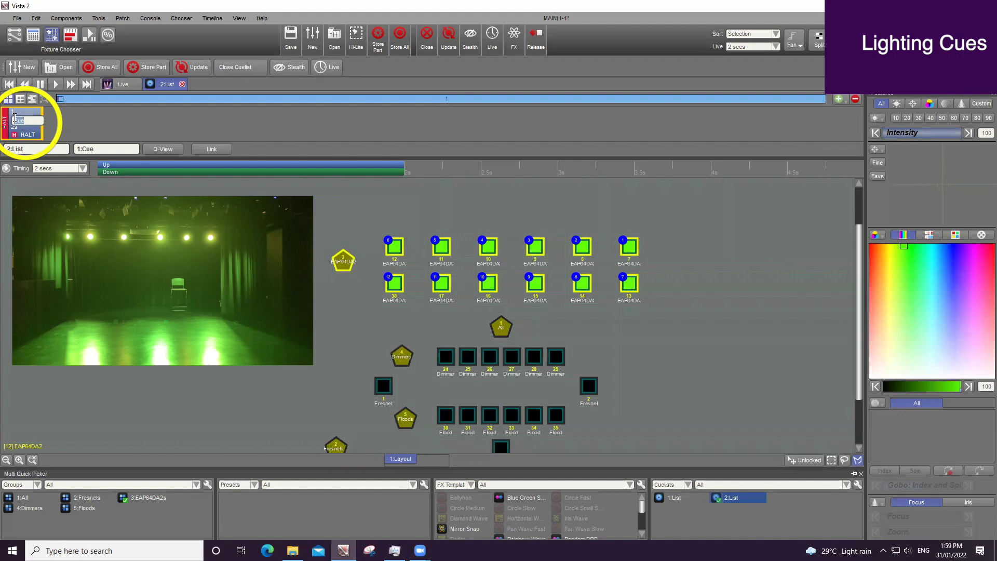
pyautogui.press('BackSpace')
pyautogui.write('LEDS ')
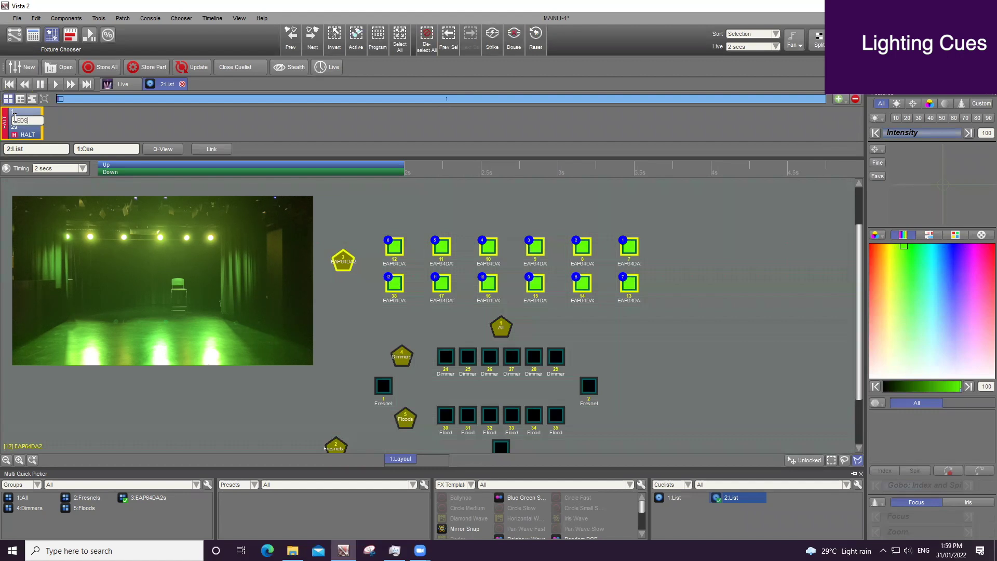
pyautogui.write('green')
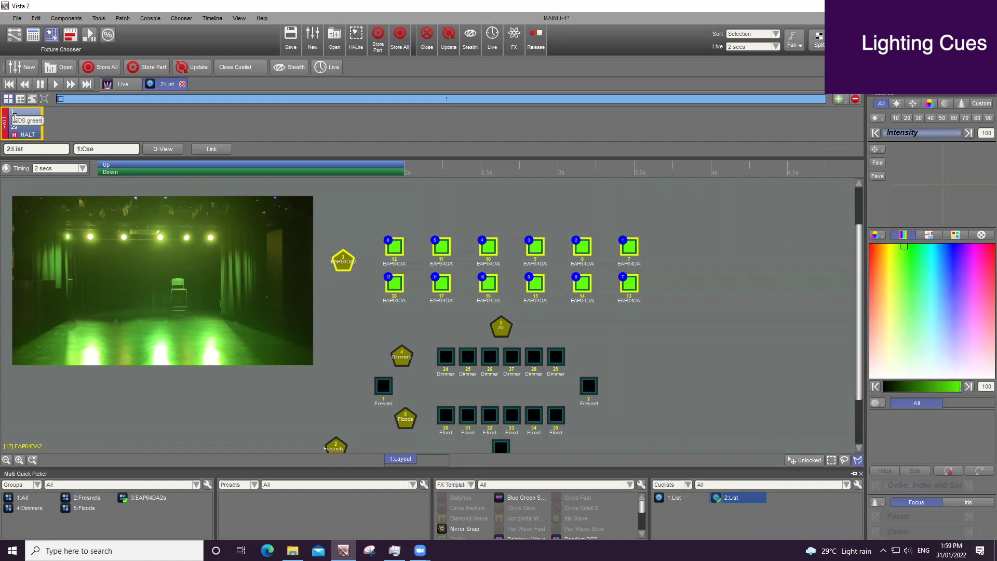
pyautogui.press('Return')
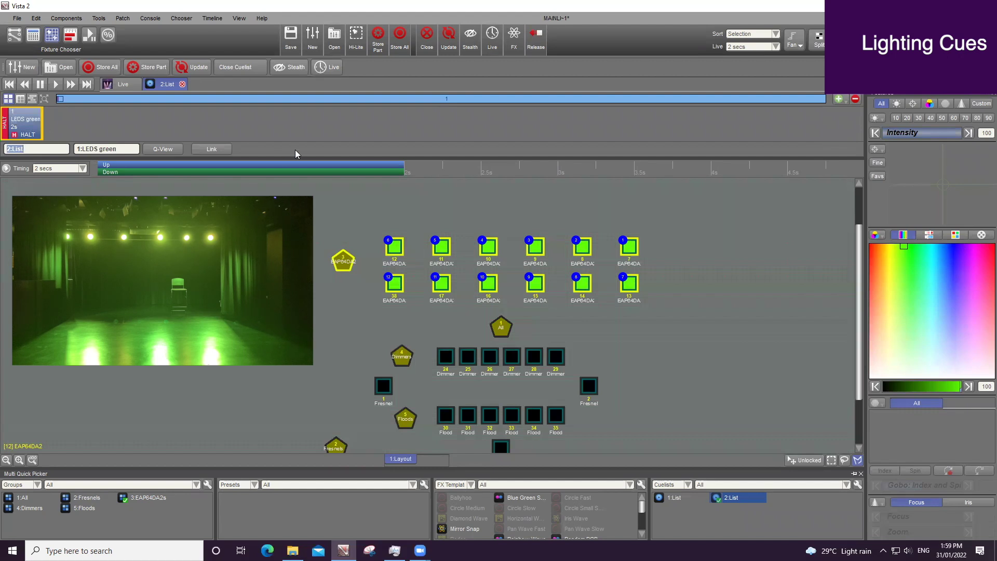
pyautogui.click(174, 179)
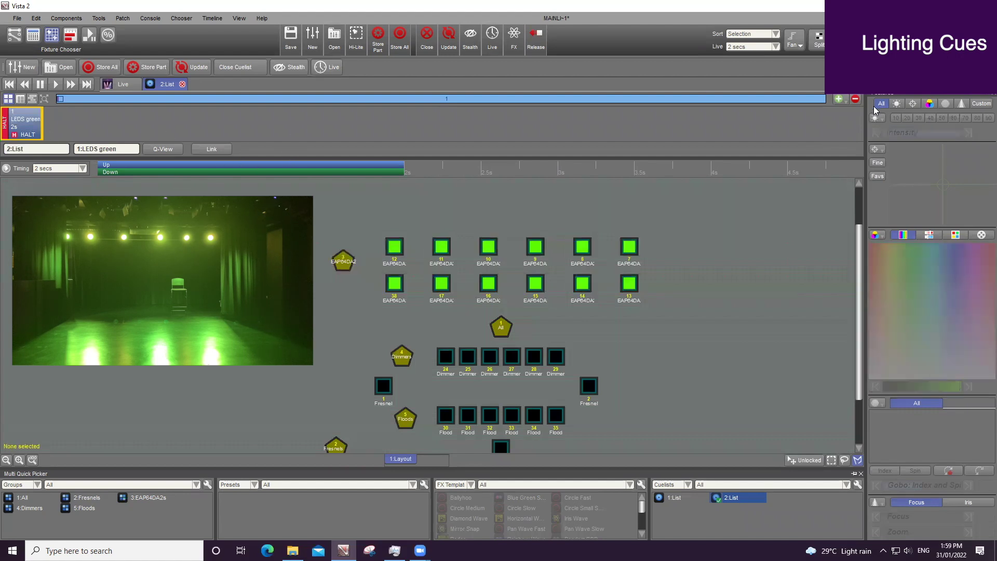
# Step: Add a second cue with the EAP64DA2 group at zero intensity and the Dimmers group at full intensity
pyautogui.click(839, 99)
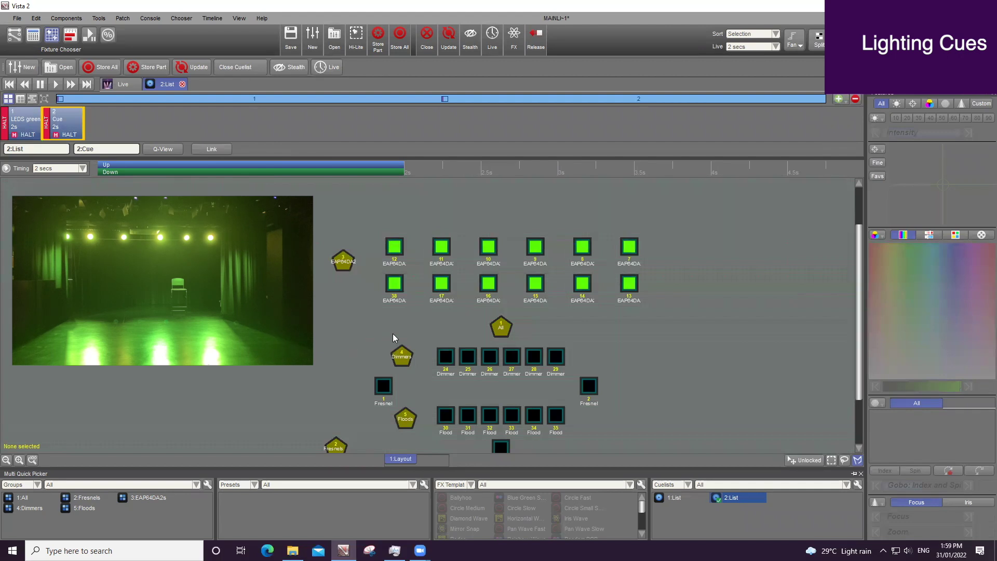
pyautogui.click(340, 265)
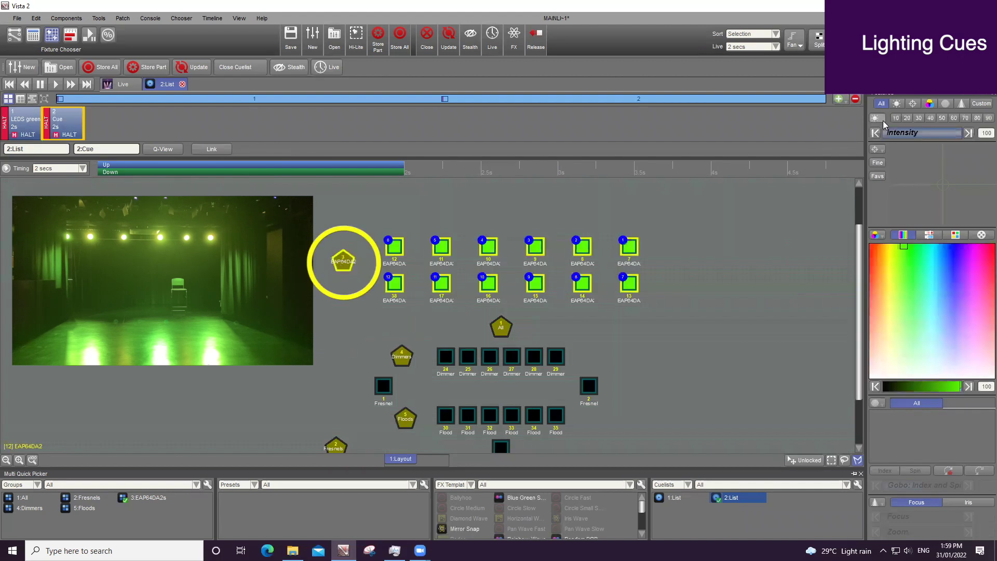
pyautogui.click(877, 133)
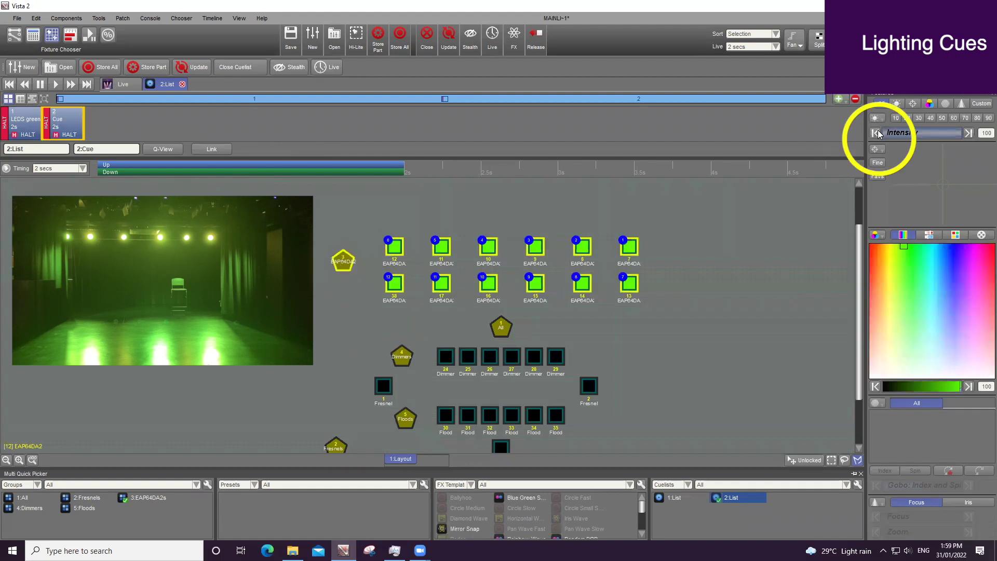
pyautogui.click(704, 348)
pyautogui.click(401, 357)
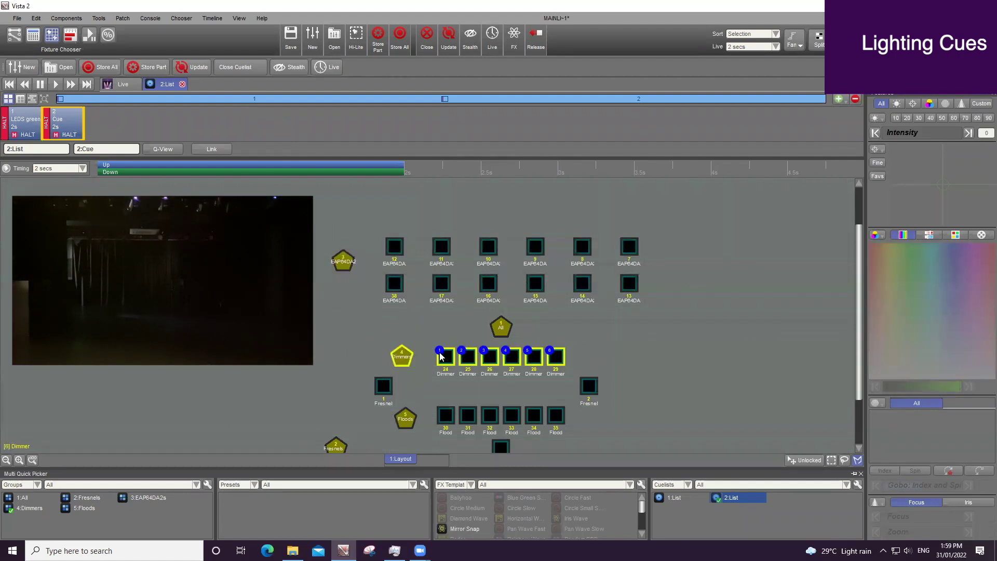
pyautogui.click(969, 133)
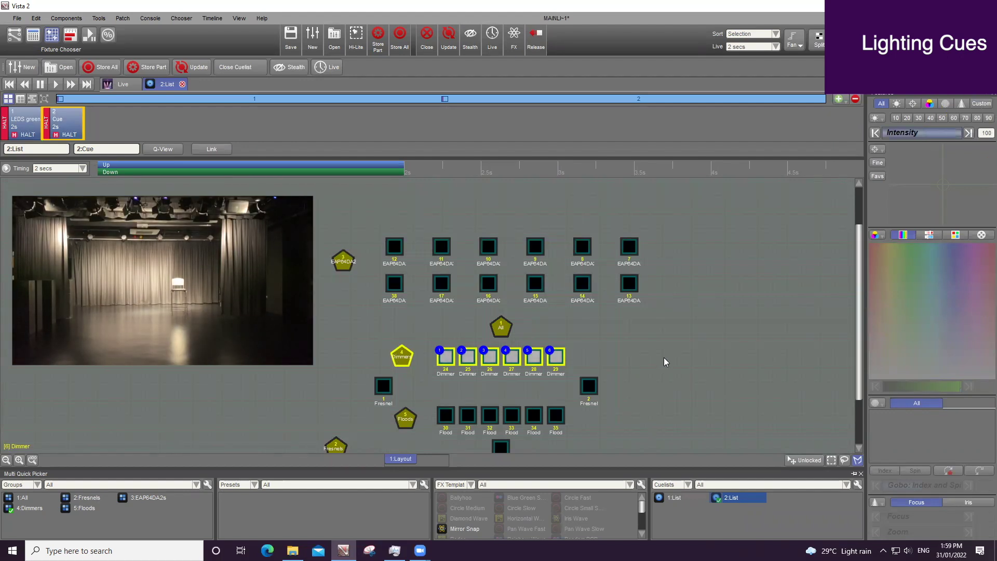
# Step: Rename the second cue "Wash ights"
pyautogui.doubleClick(59, 119)
pyautogui.press('BackSpace')
pyautogui.write('Wash lights')
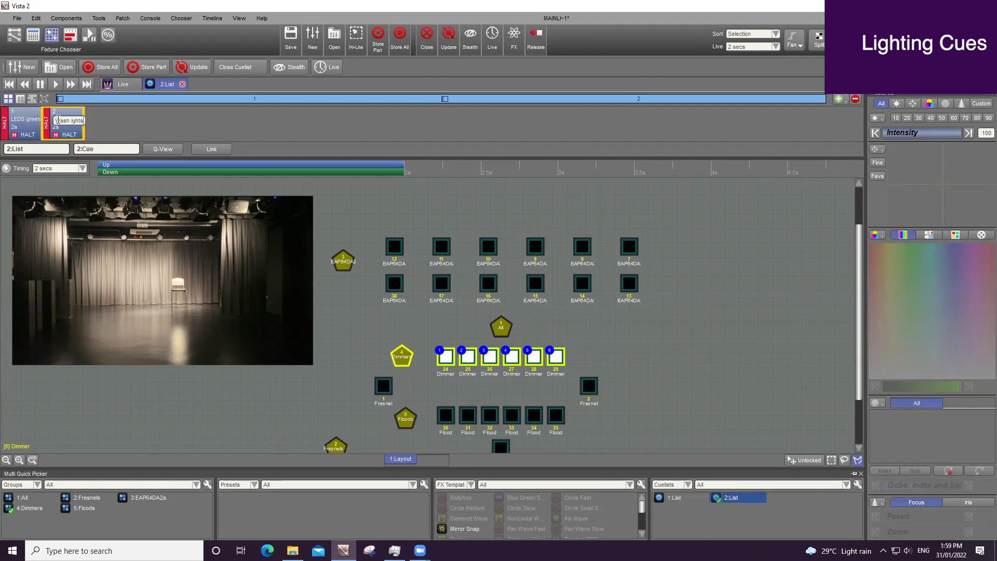
pyautogui.press('Return')
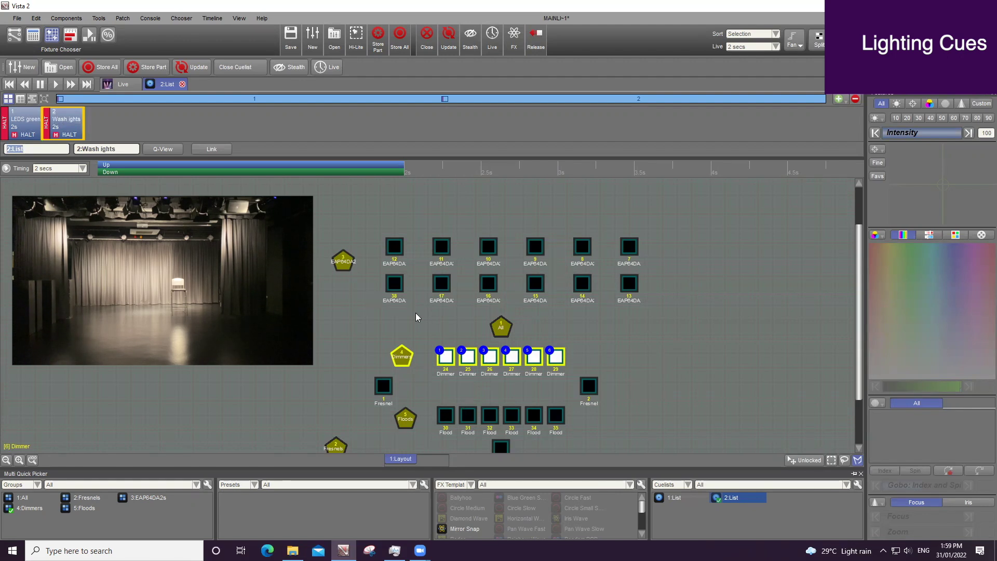
# Step: Add a third cue and set the four middle EAP64DA2 fixtures in the upper row, 8 to 11, to red at full intensity
pyautogui.click(838, 99)
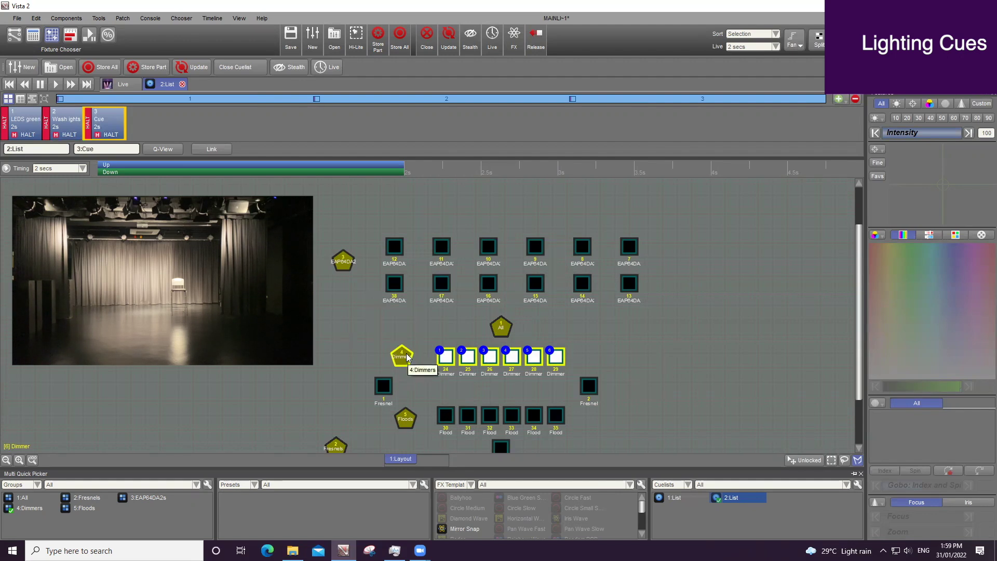
pyautogui.click(719, 377)
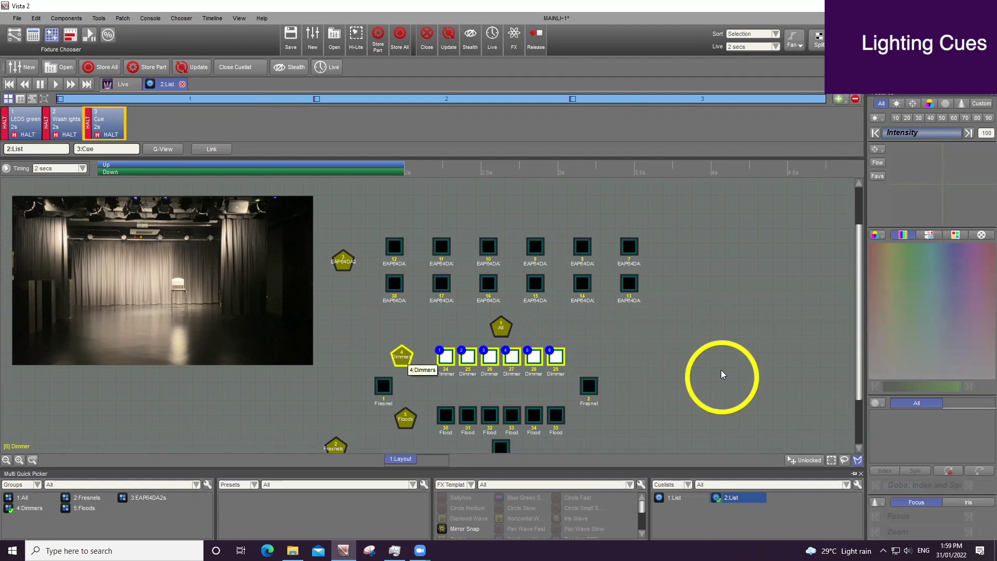
pyautogui.click(857, 460)
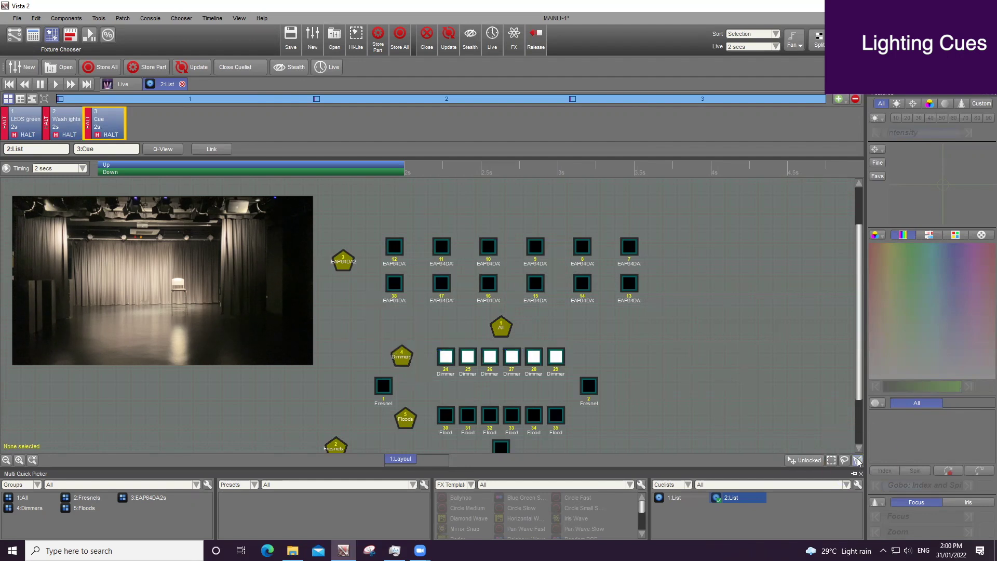
pyautogui.moveTo(423, 246); pyautogui.dragTo(604, 247)
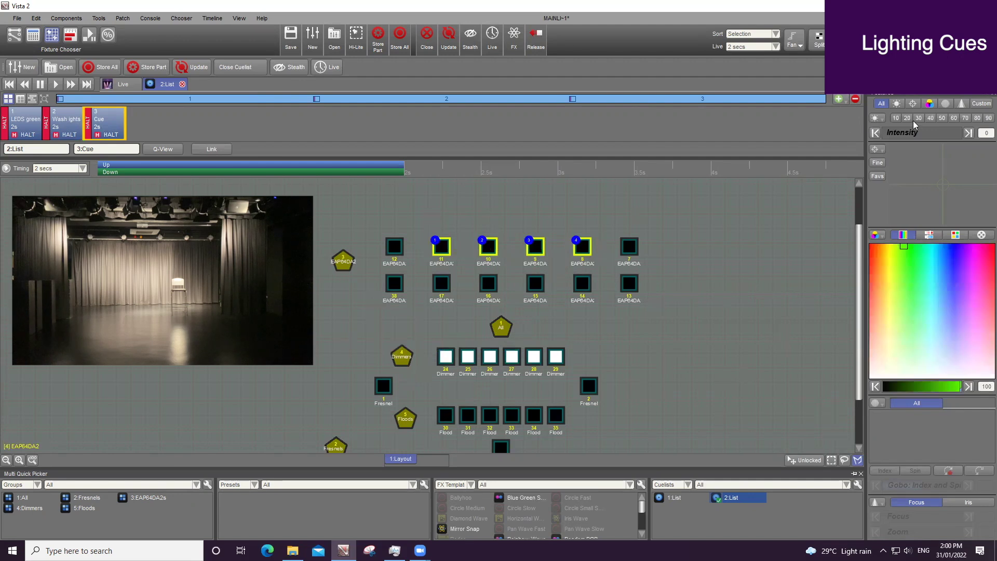
pyautogui.click(870, 244)
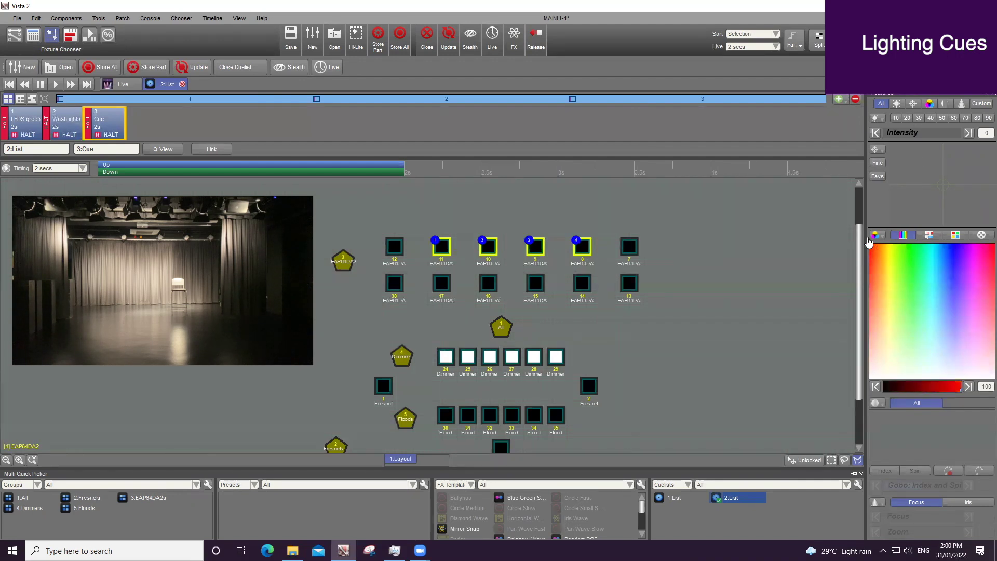
pyautogui.click(968, 133)
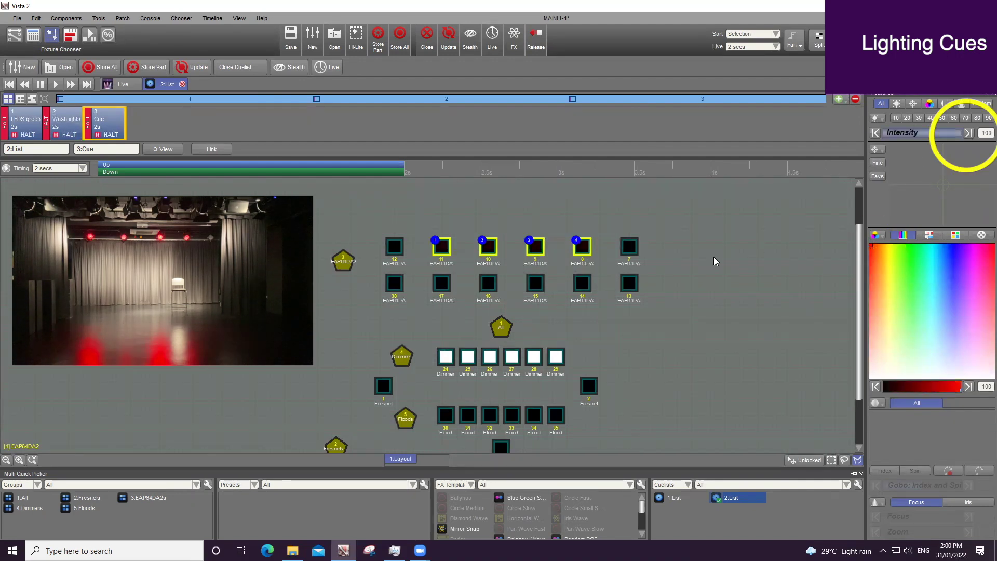
pyautogui.click(696, 316)
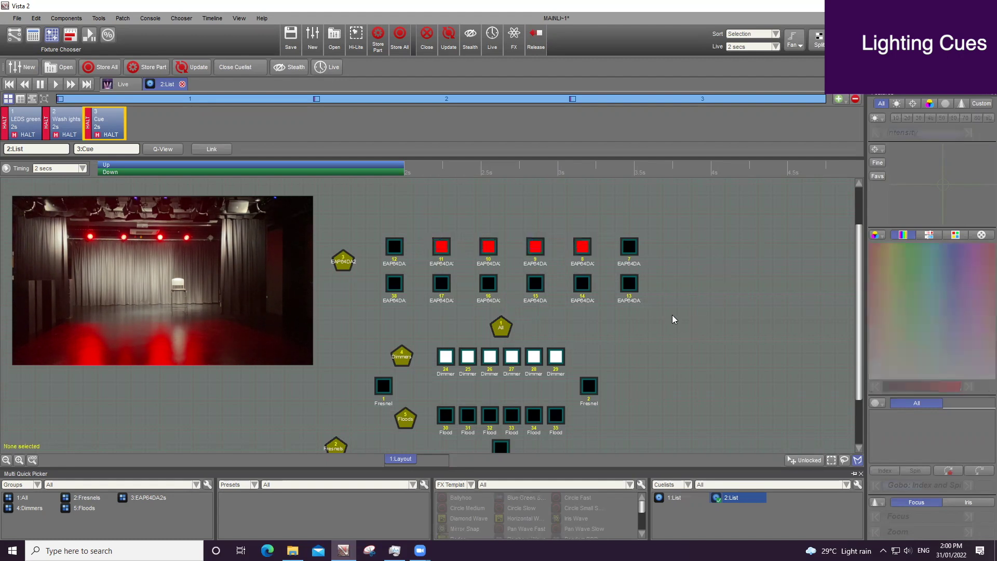
# Step: Return to the start of the cuelist and play all three cues in order to check each look
pyautogui.click(9, 85)
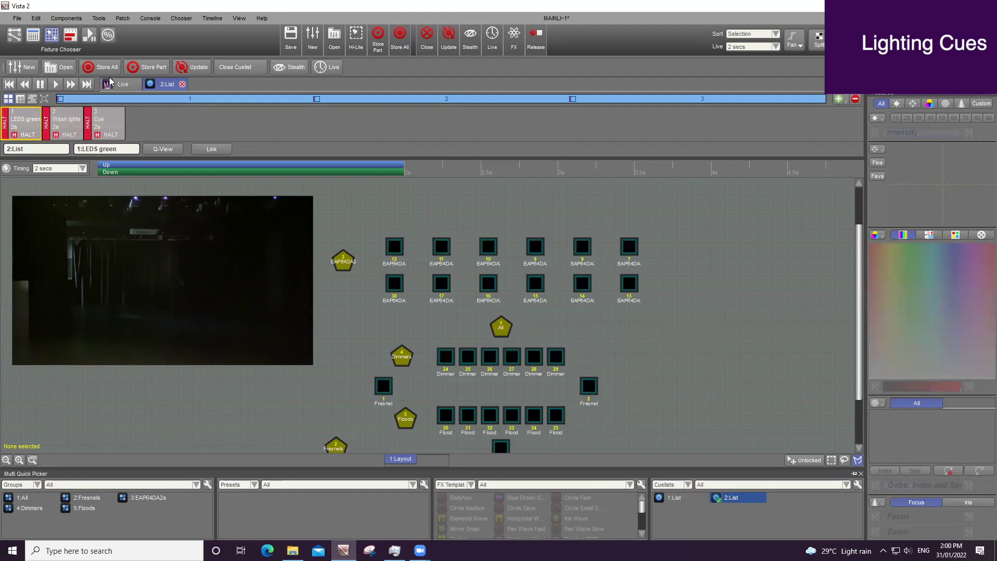
pyautogui.click(56, 83)
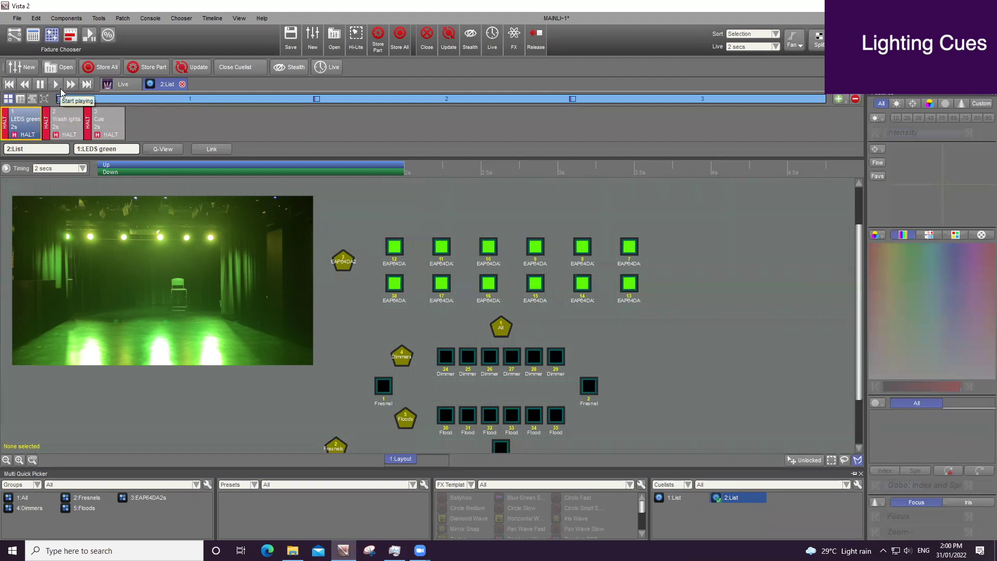
pyautogui.press('space')
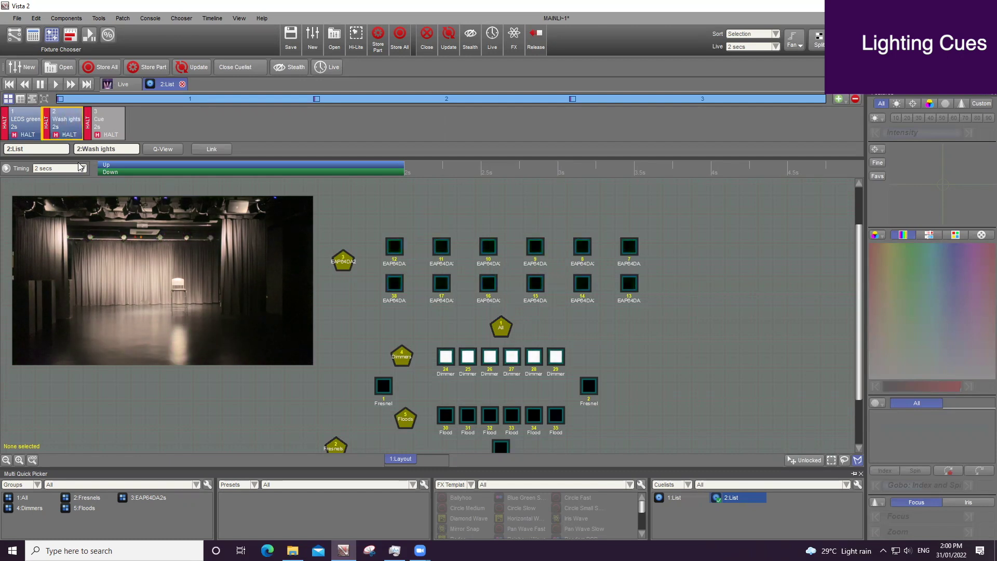
pyautogui.press('space')
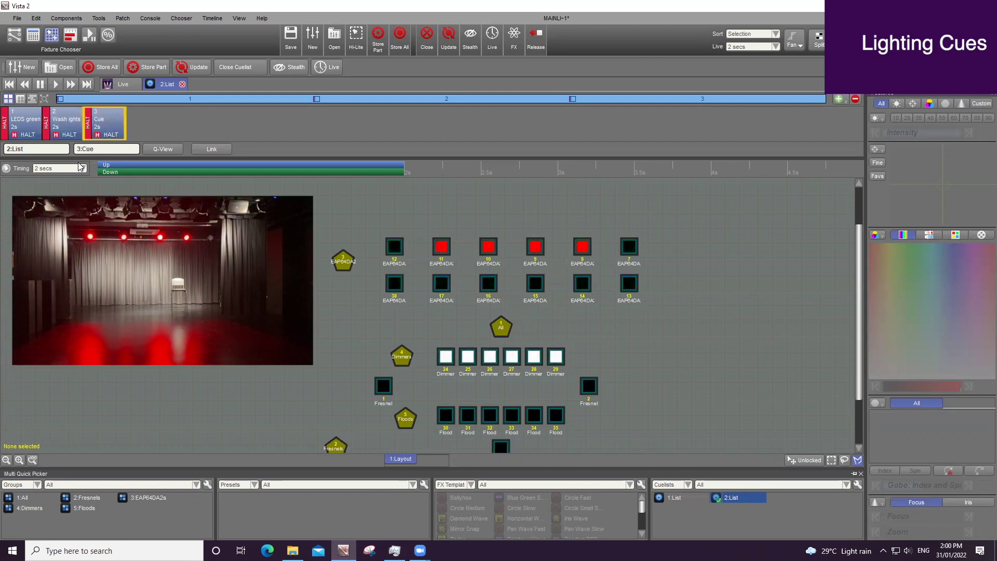
# Step: Step back through the cuelist to the LEDS green cue and play forward again to the third cue
pyautogui.click(25, 85)
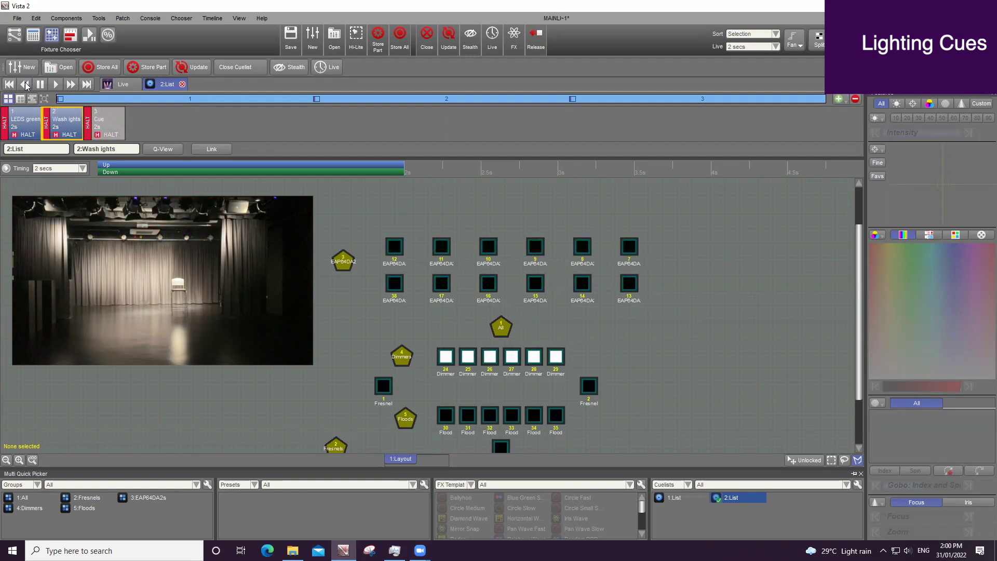
pyautogui.press('space')
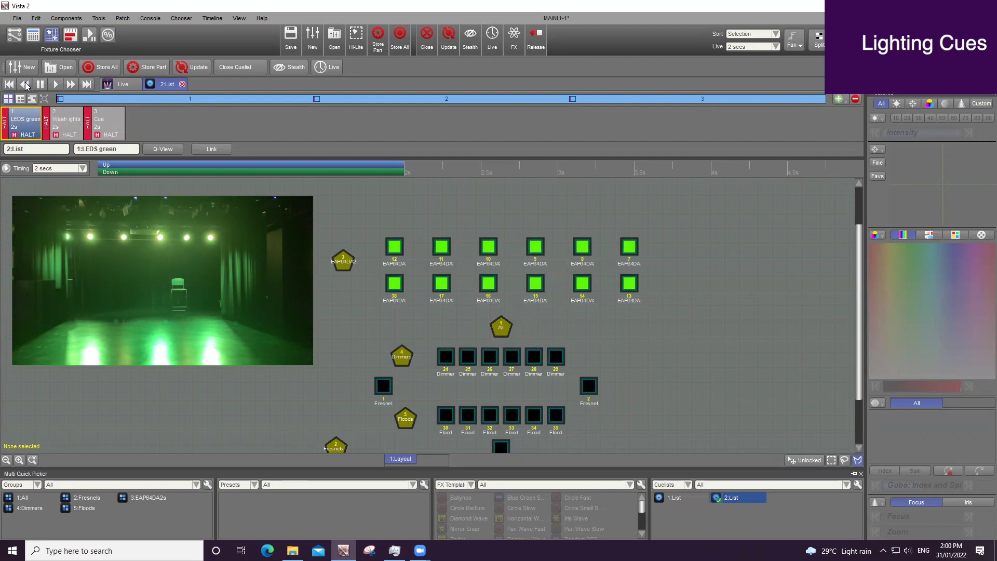
pyautogui.click(59, 86)
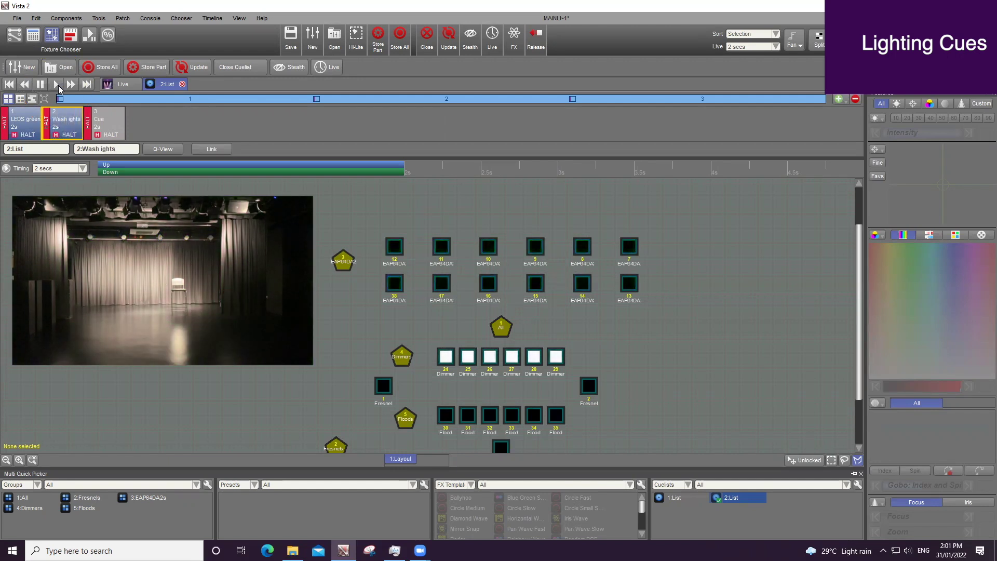
pyautogui.press('space')
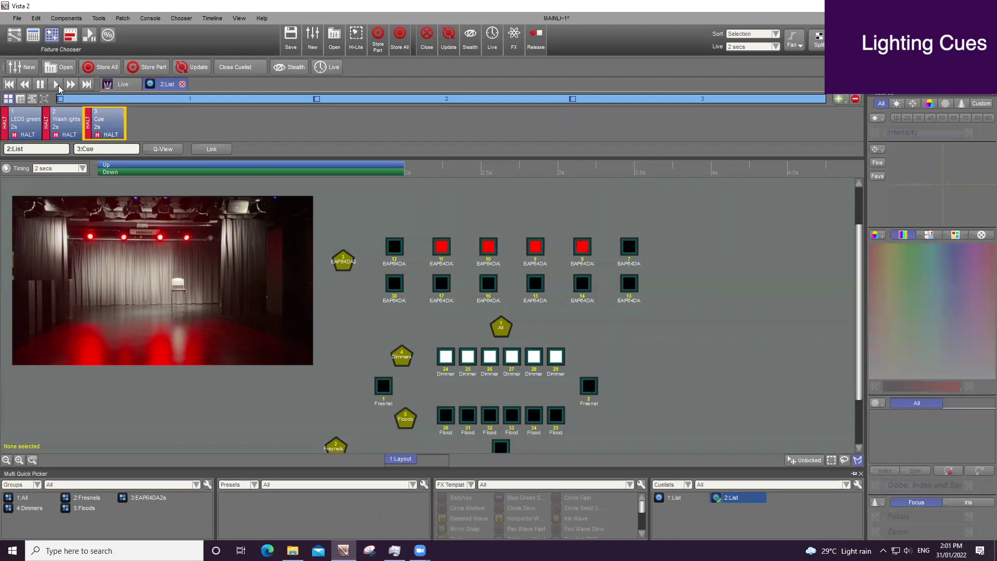
# Step: Rename the third cue "RED and Wash"
pyautogui.doubleClick(101, 120)
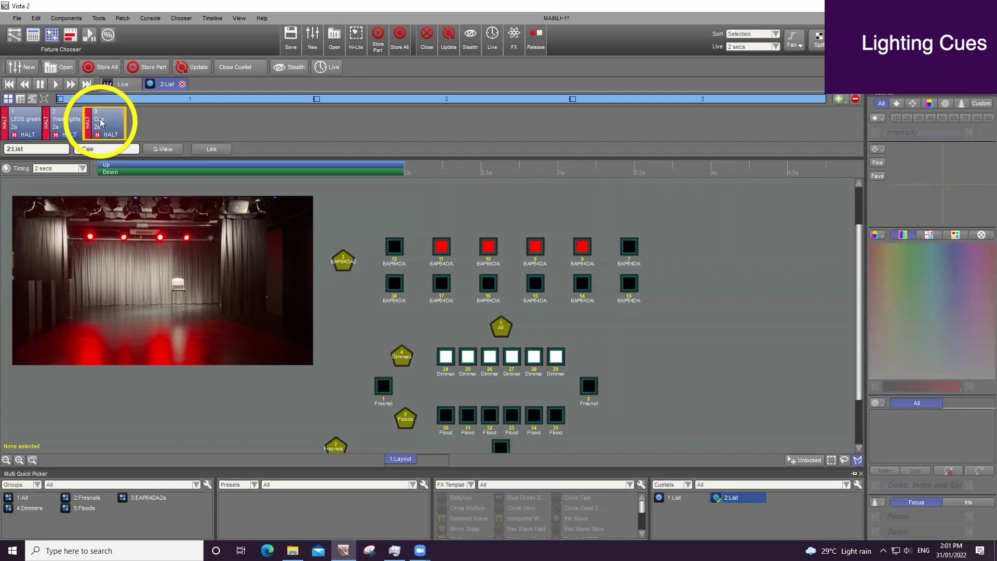
pyautogui.write('RED')
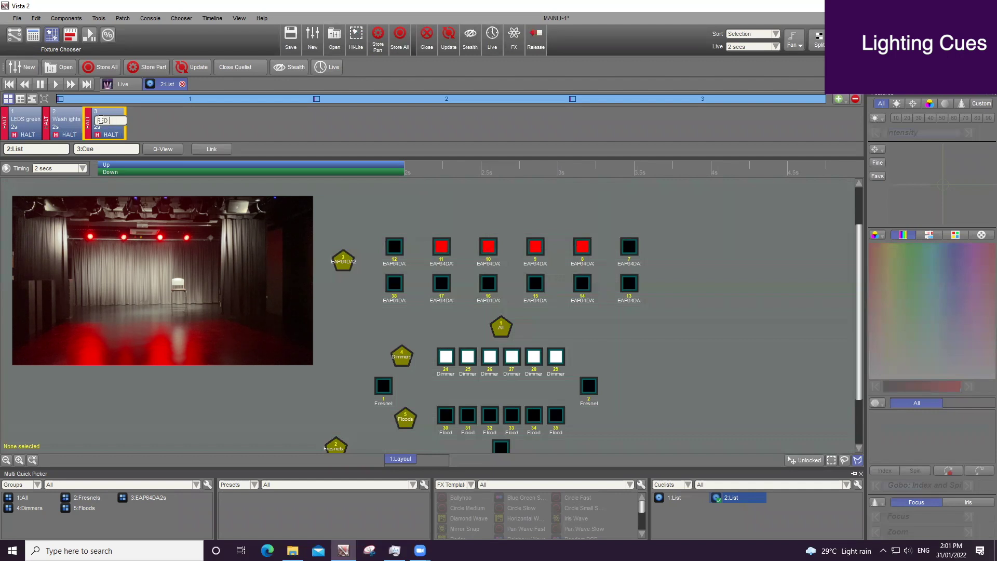
pyautogui.write(' and Wash')
pyautogui.press('Return')
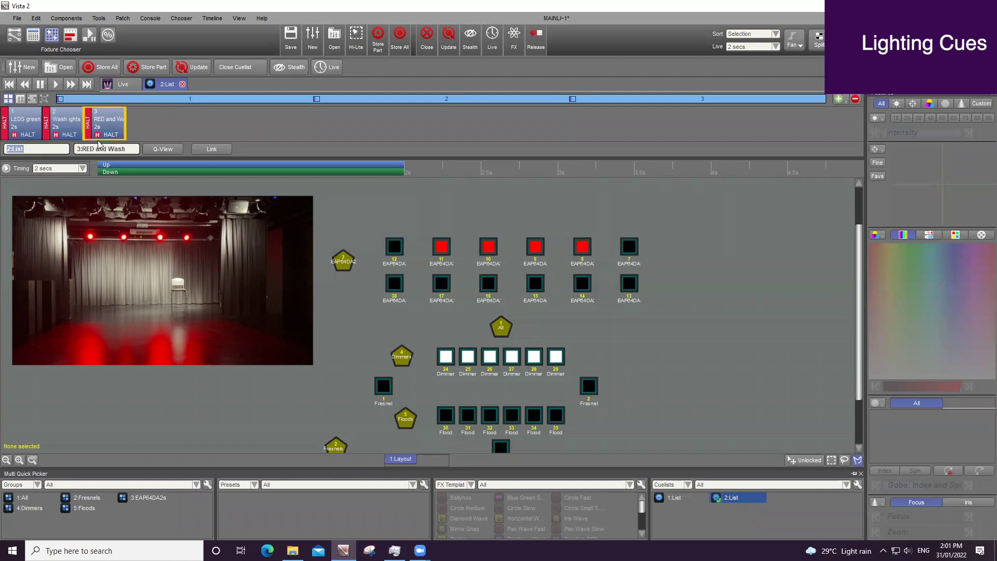
# Step: Set the fade time of the RED and Wash cue to 0 seconds
pyautogui.click(97, 127)
pyautogui.write('0')
pyautogui.press('Return')
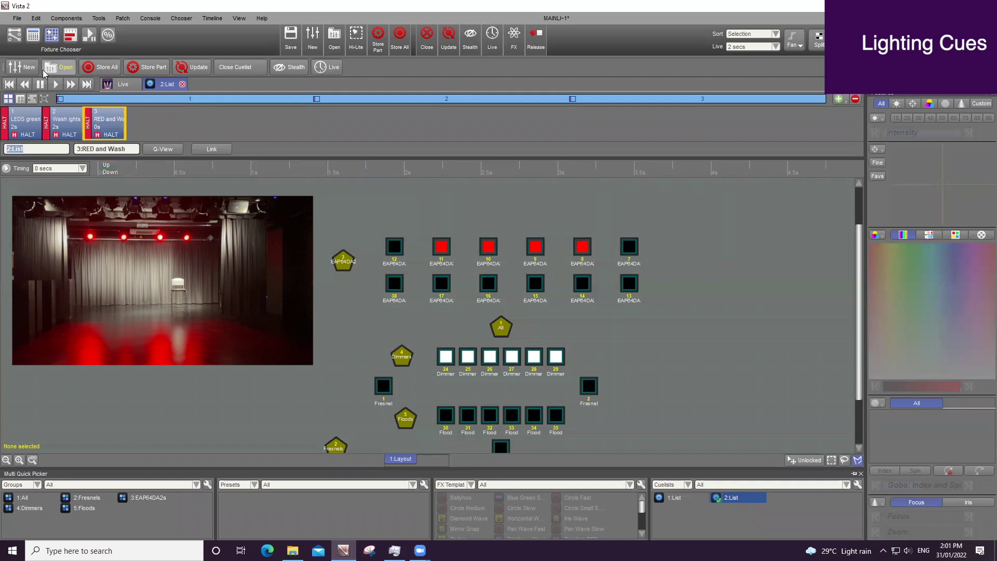
# Step: Step back to the second cue and play the RED and Wash cue again to check its instant change
pyautogui.click(22, 85)
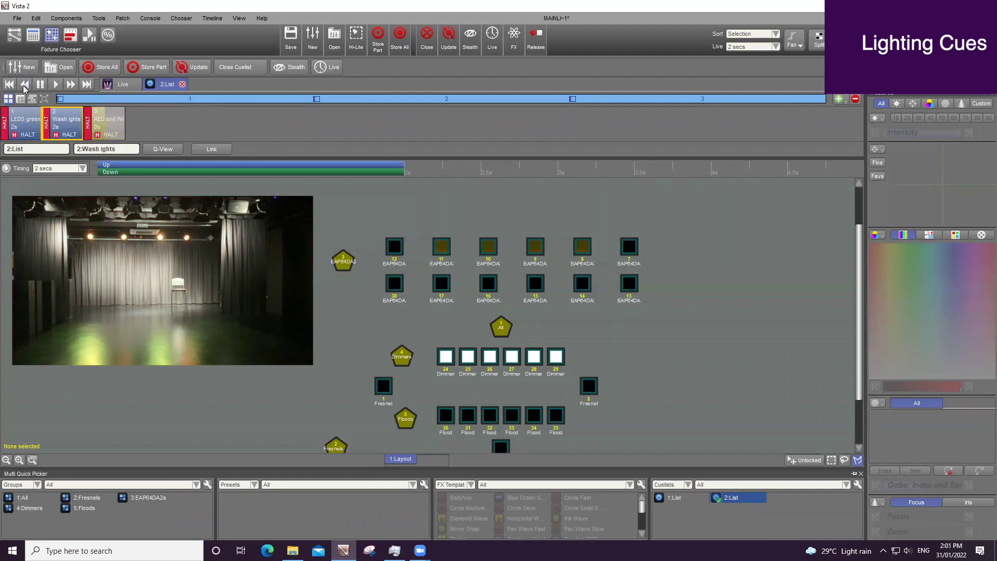
pyautogui.click(57, 83)
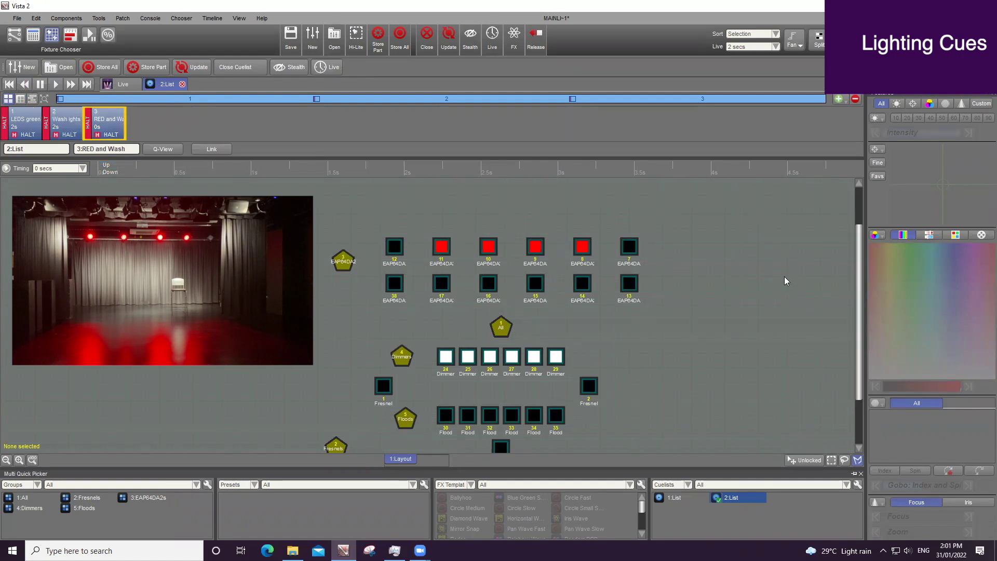
# Step: Add a fourth cue at the end of the cuelist and set the EAP64DA2 and Dimmers groups to 0 intensity in it
pyautogui.click(839, 99)
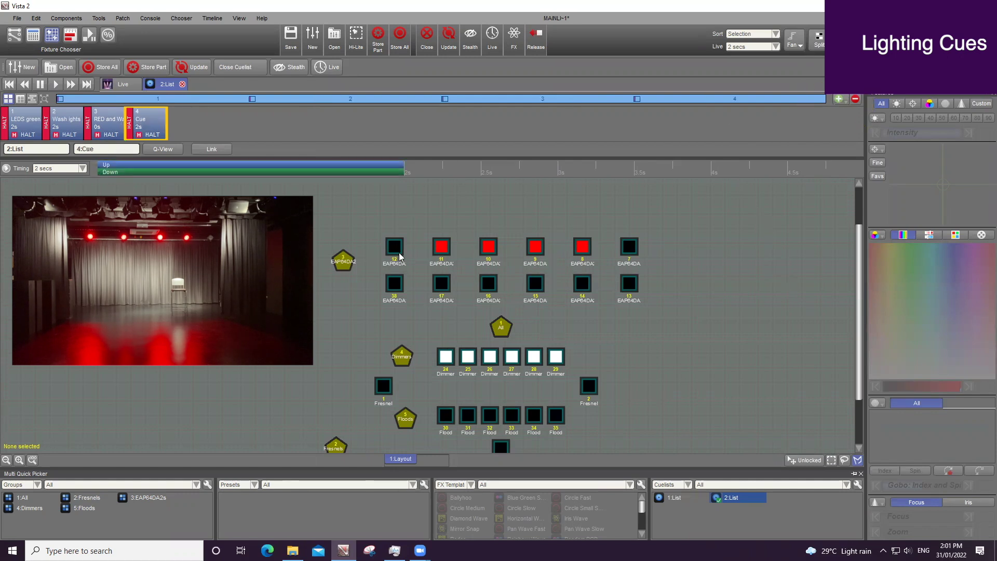
pyautogui.click(339, 261)
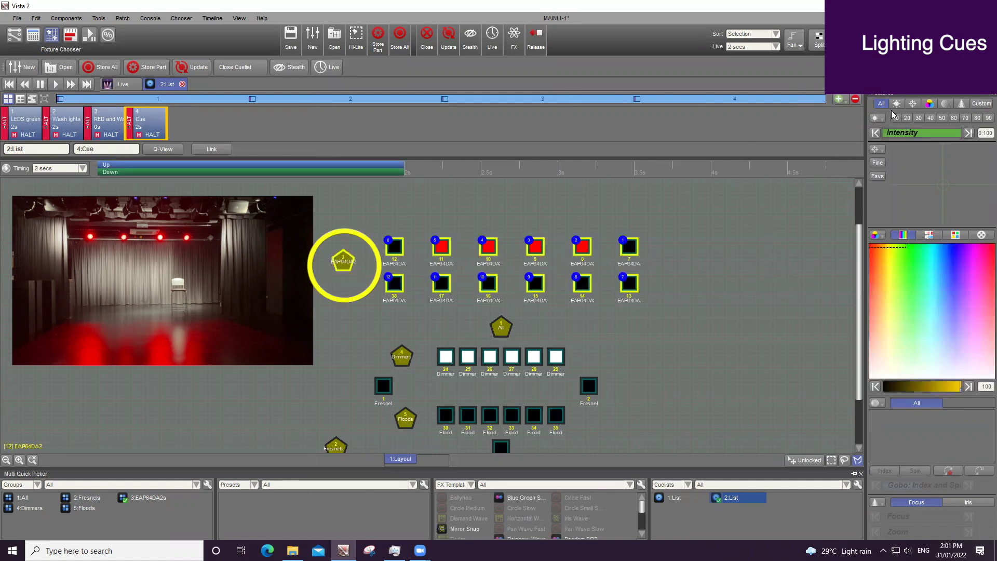
pyautogui.click(876, 134)
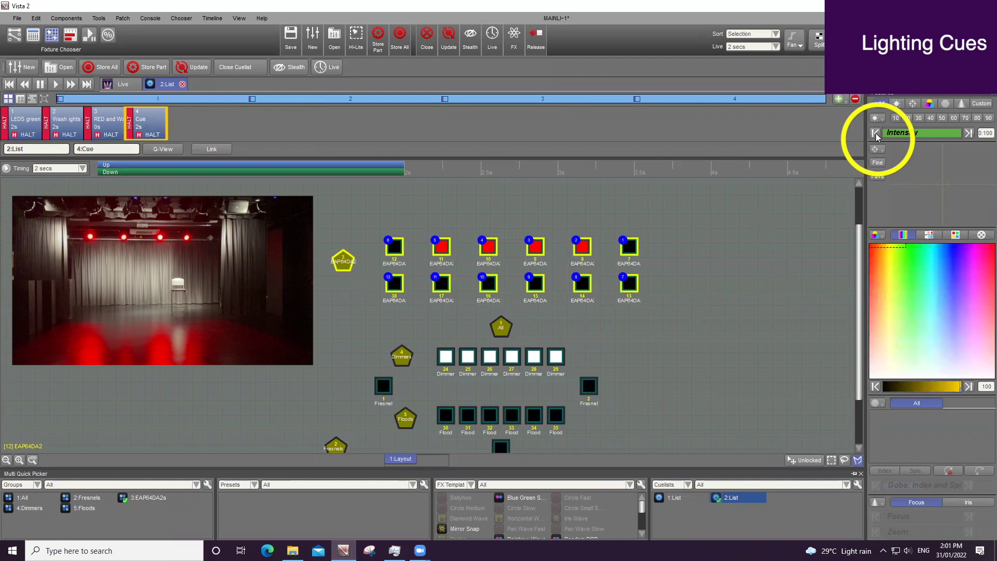
pyautogui.click(703, 363)
pyautogui.click(396, 356)
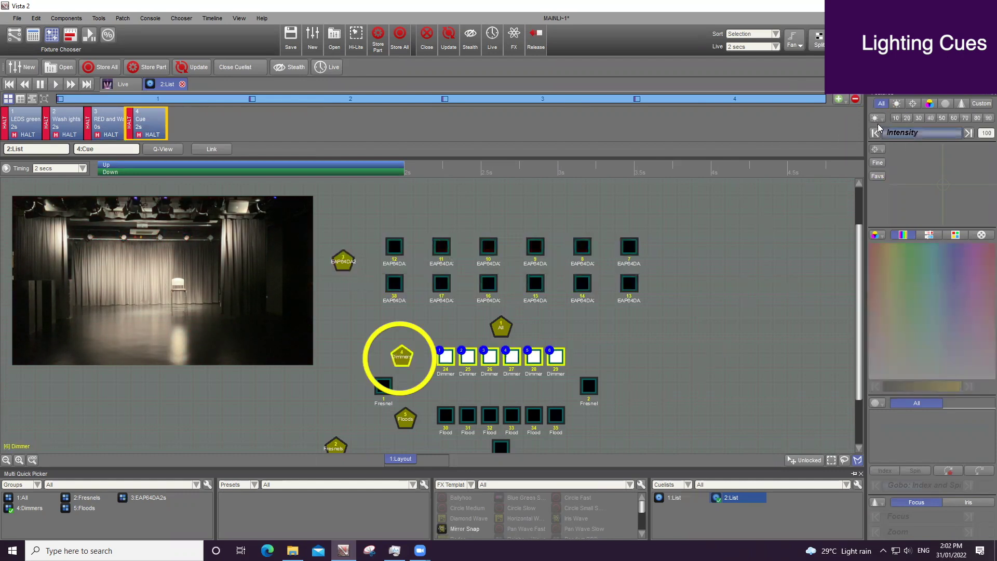
pyautogui.click(875, 133)
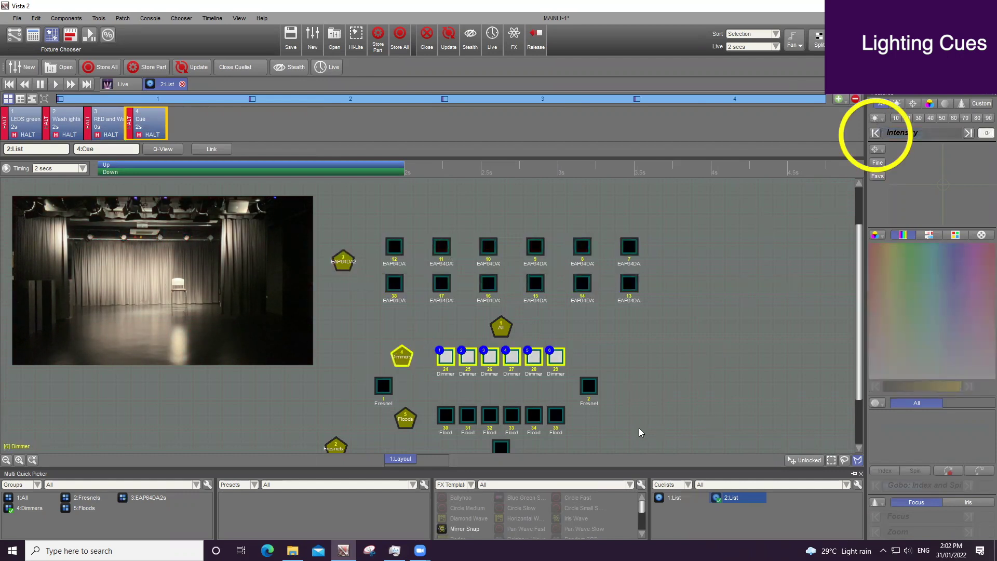
pyautogui.click(360, 312)
# Step: Apply the Rainbow Wave effect to the EAP64DA2 group in the fourth cue and set its intensity to 100
pyautogui.click(344, 261)
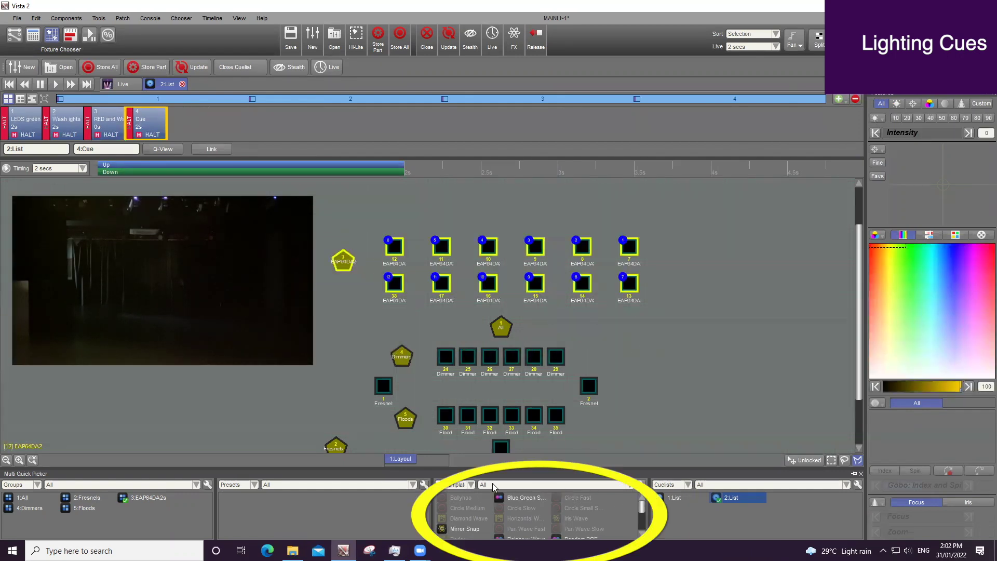
pyautogui.moveTo(643, 507); pyautogui.dragTo(643, 514)
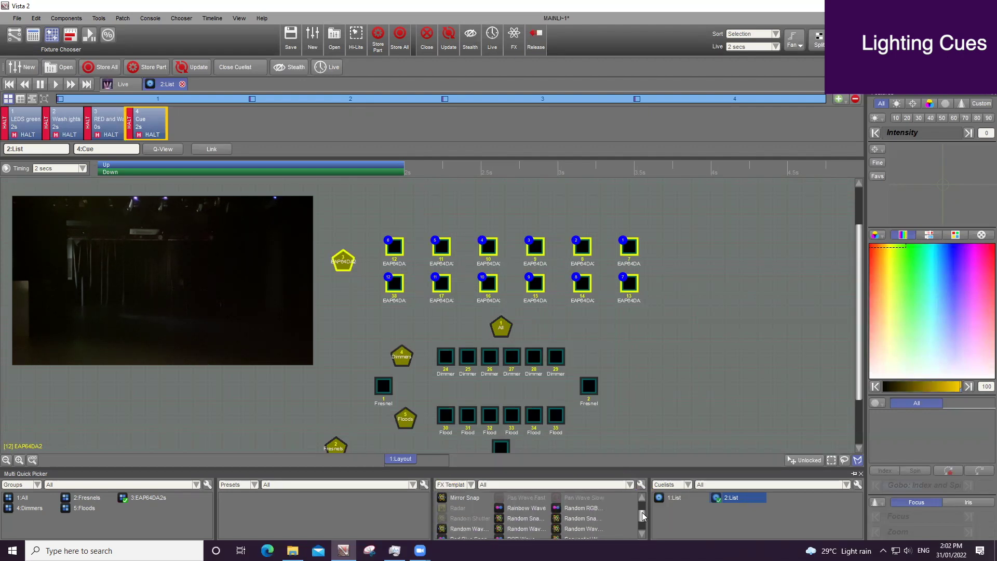
pyautogui.click(526, 508)
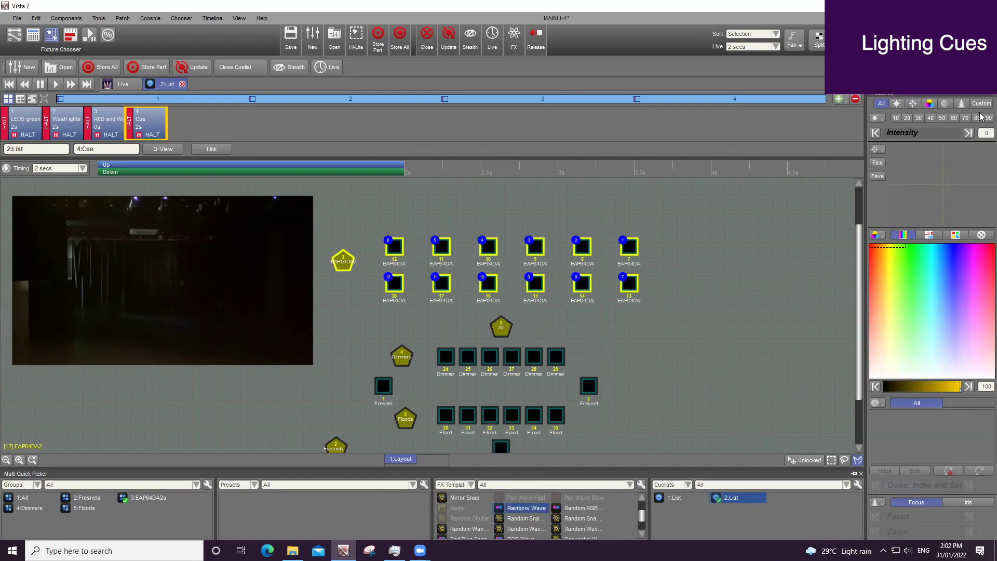
pyautogui.click(969, 133)
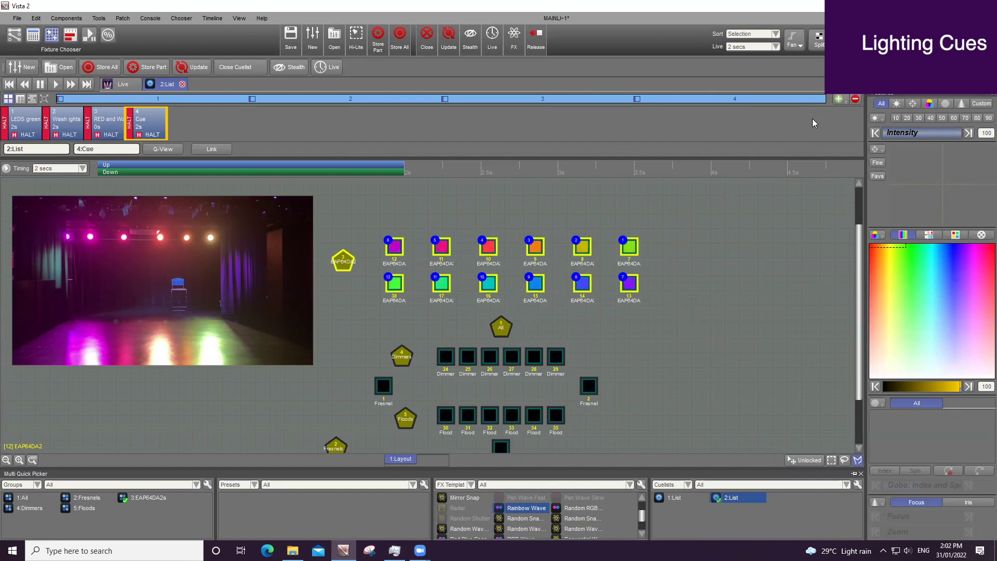
# Step: Add a fifth cue at the end of the cuelist, set the EAP64DA2 group's intensity to 0, and clear the fixture selection
pyautogui.click(836, 98)
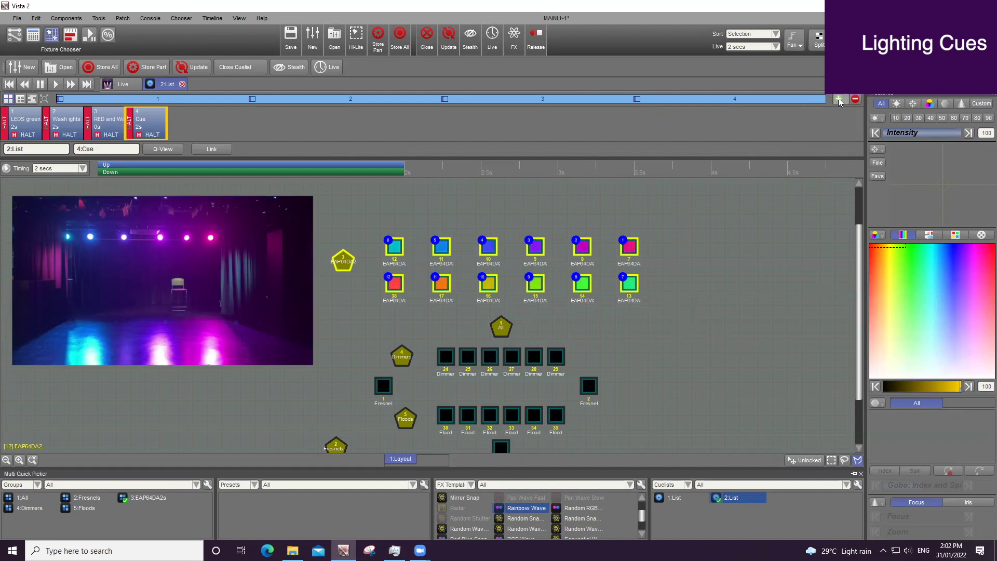
pyautogui.click(342, 261)
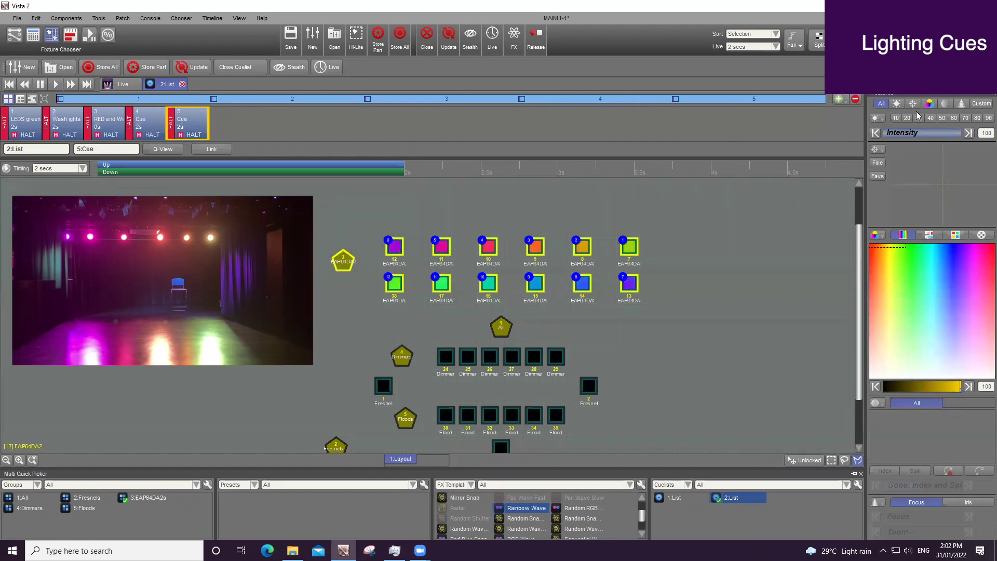
pyautogui.click(875, 133)
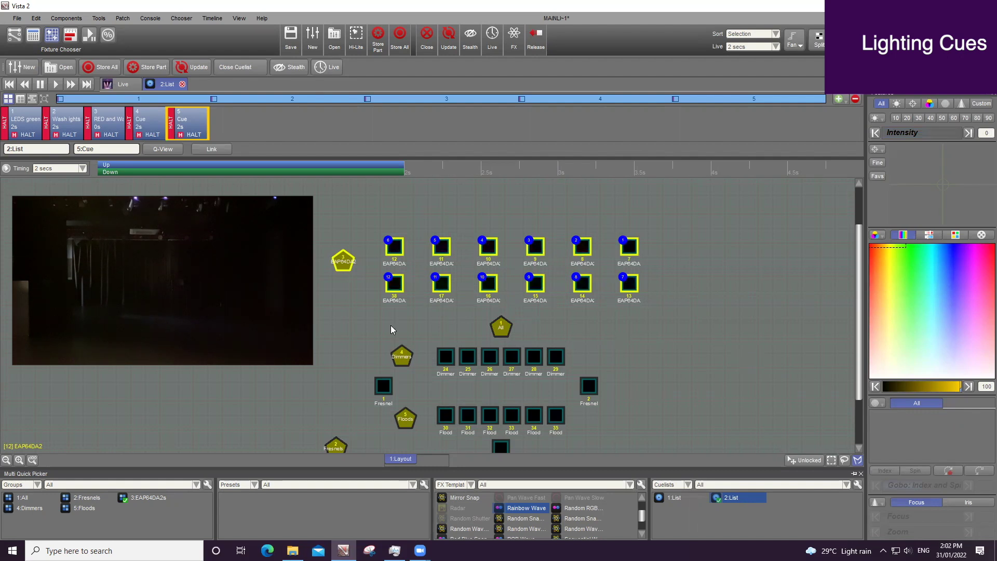
pyautogui.press('Escape')
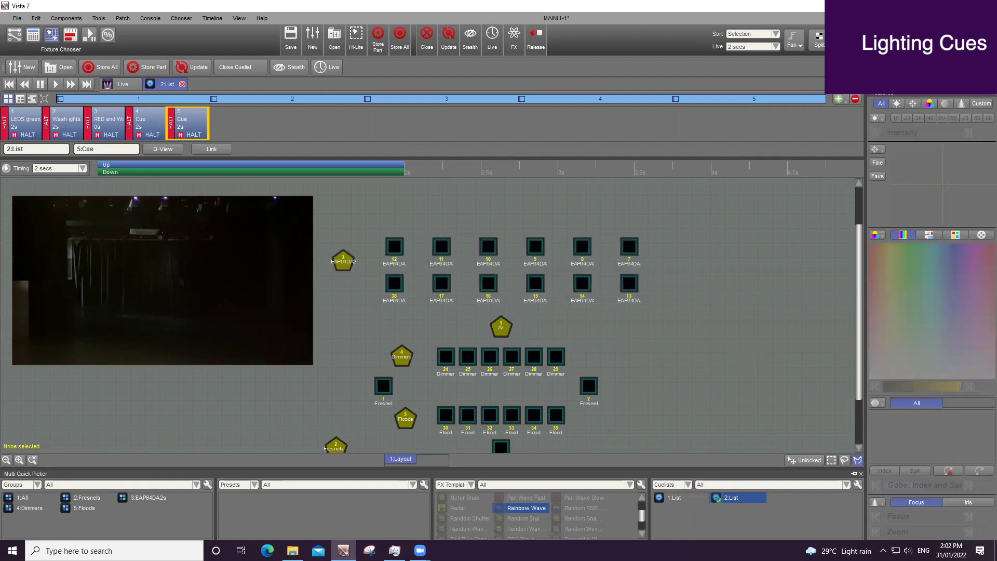
# Step: Rename the fifth cue "Blackout"
pyautogui.click(180, 125)
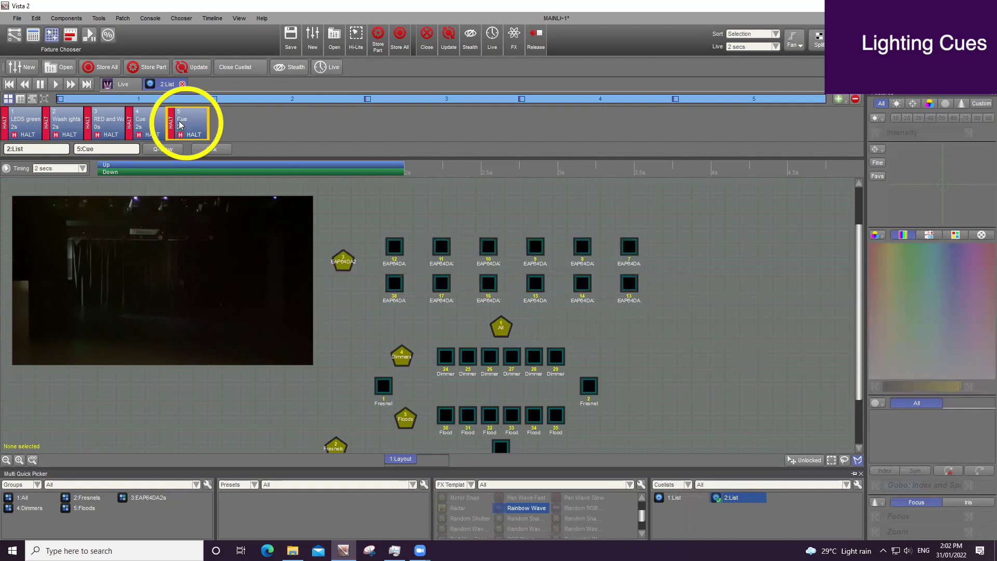
pyautogui.click(180, 120)
pyautogui.write('Blackout')
pyautogui.press('Return')
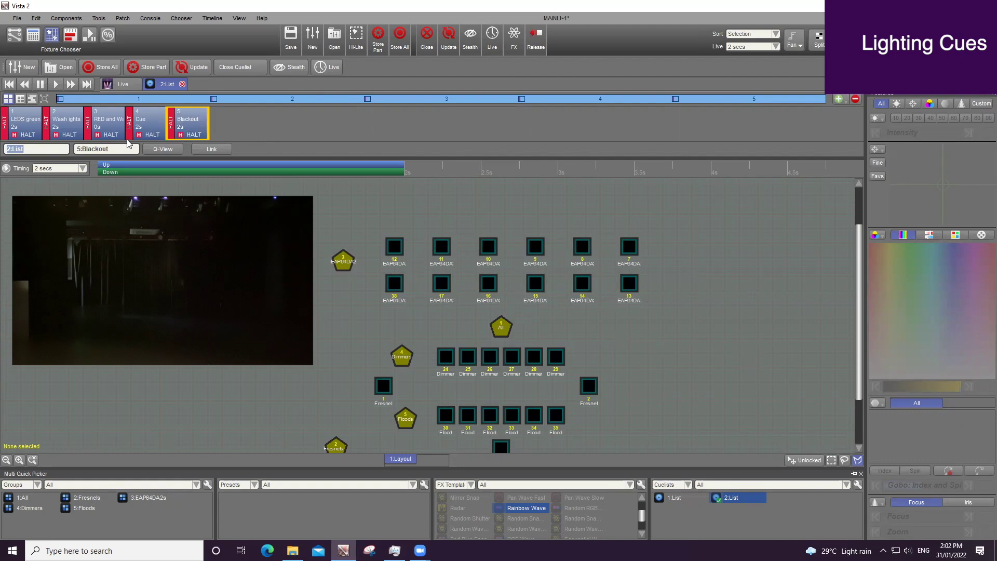
# Step: Copy the LEDS green cue and paste it at the end of the cuelist after the Blackout cue
pyautogui.click(24, 118)
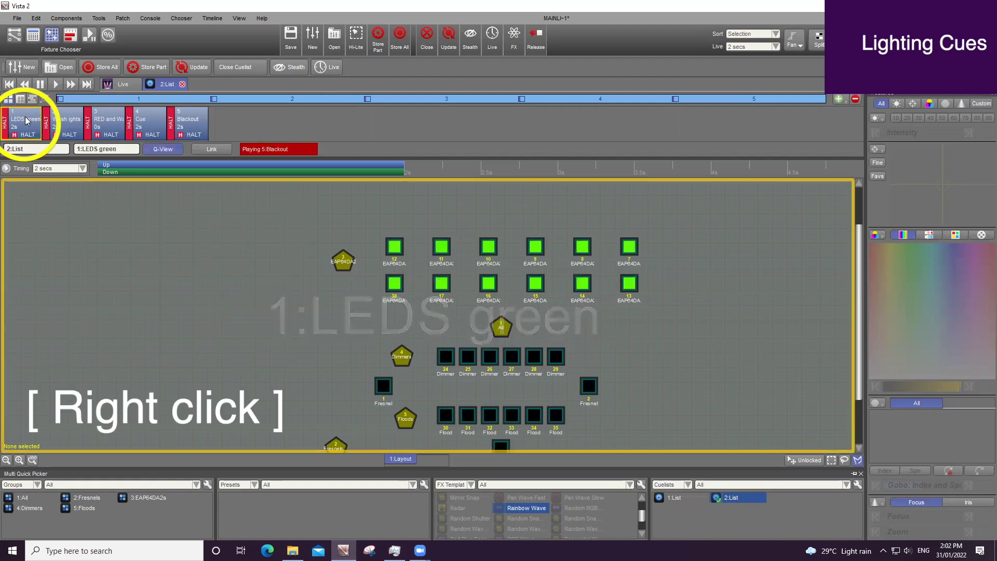
pyautogui.rightClick(25, 118)
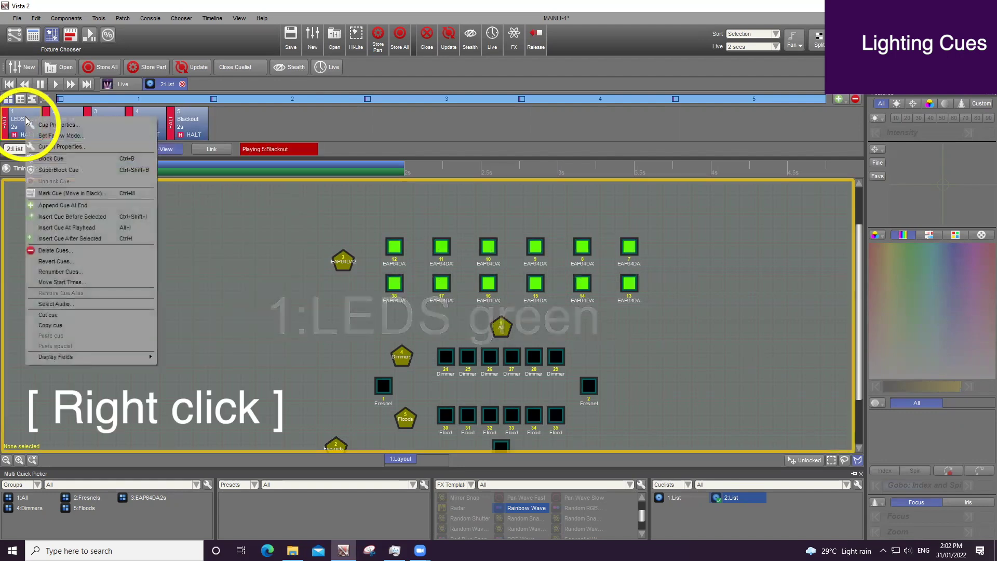
pyautogui.click(59, 324)
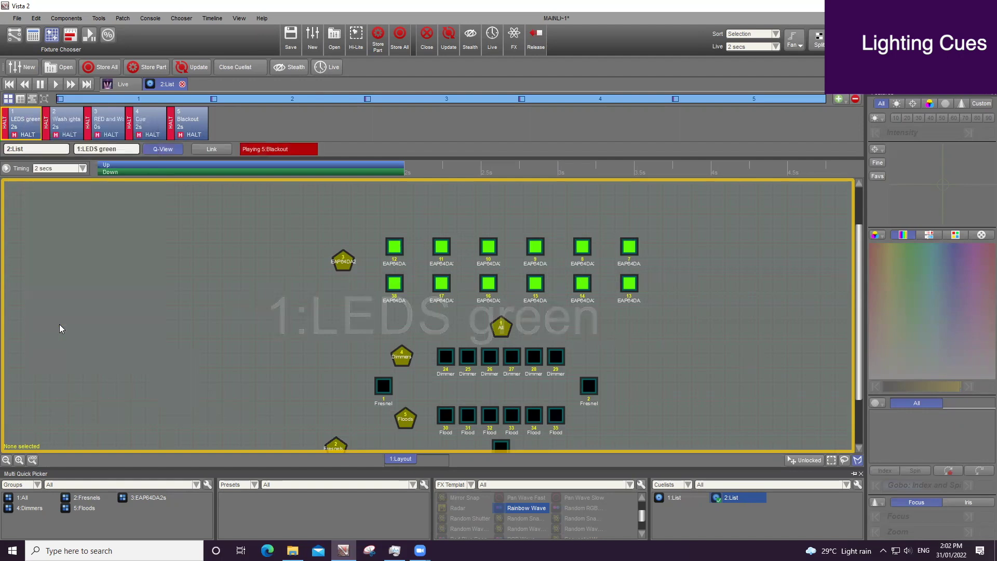
pyautogui.rightClick(221, 122)
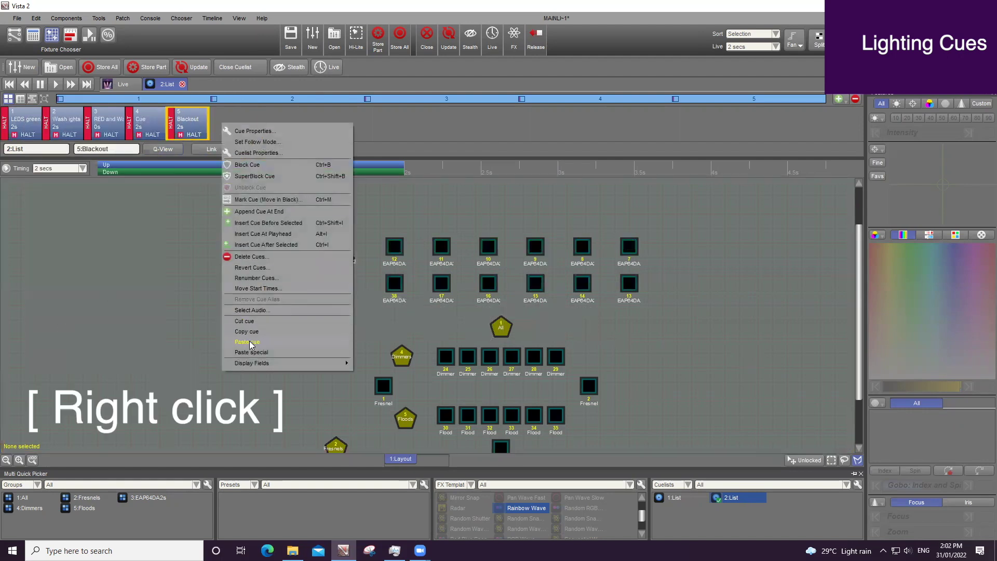
pyautogui.click(249, 342)
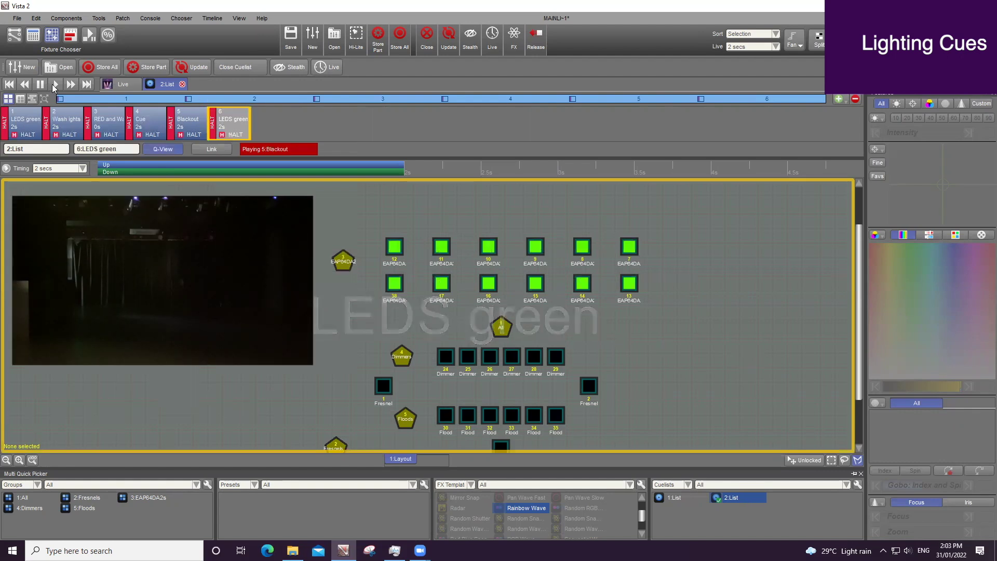
# Step: Play the pasted LEDS green cue, and return to the start of the cuelist to play all six cues in order
pyautogui.click(53, 84)
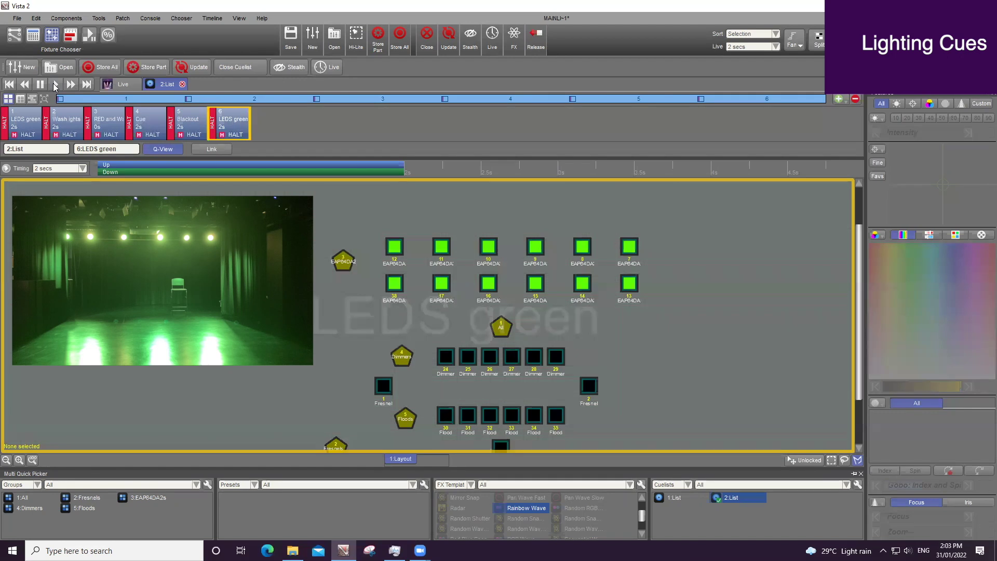
pyautogui.click(9, 84)
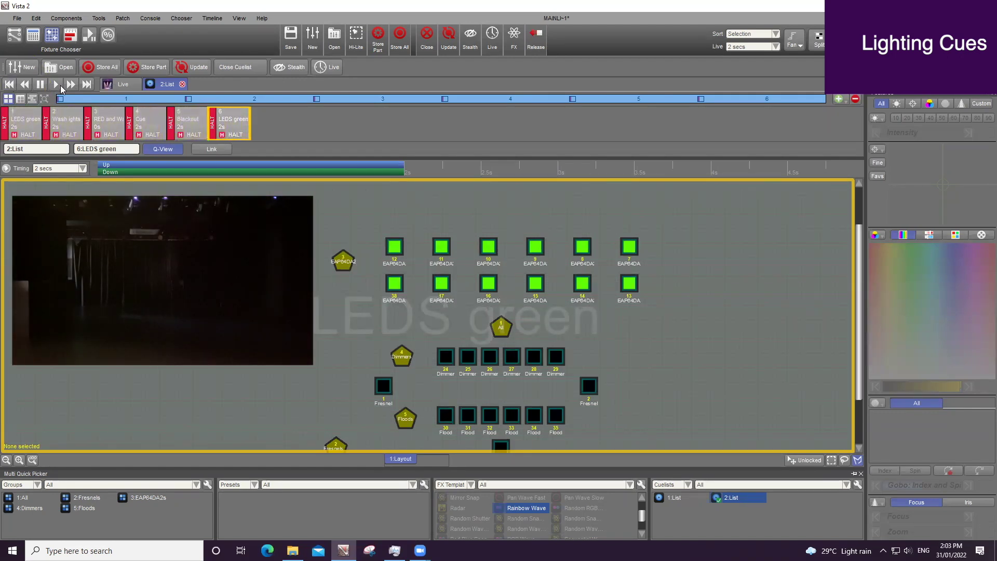
pyautogui.click(56, 85)
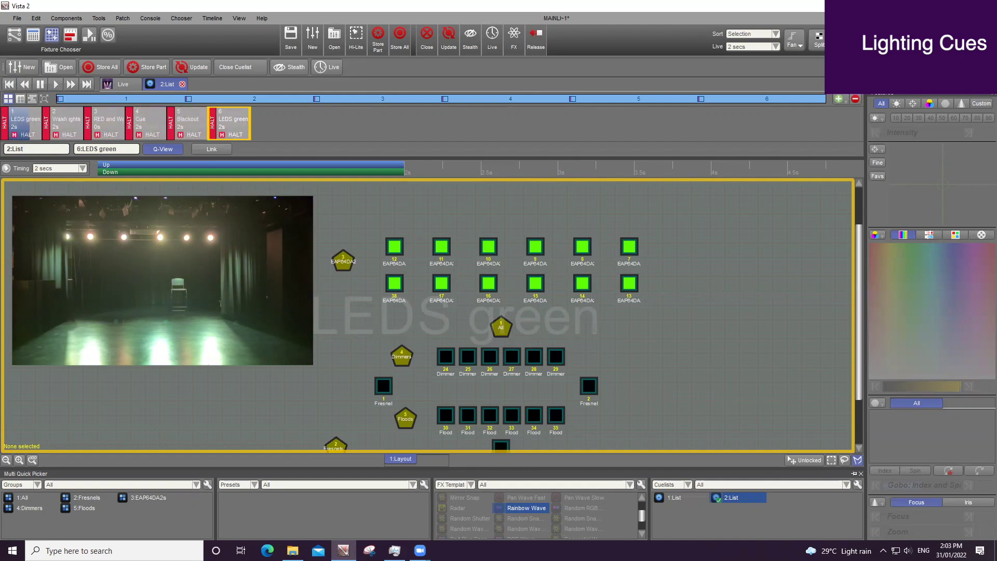
pyautogui.press('space')
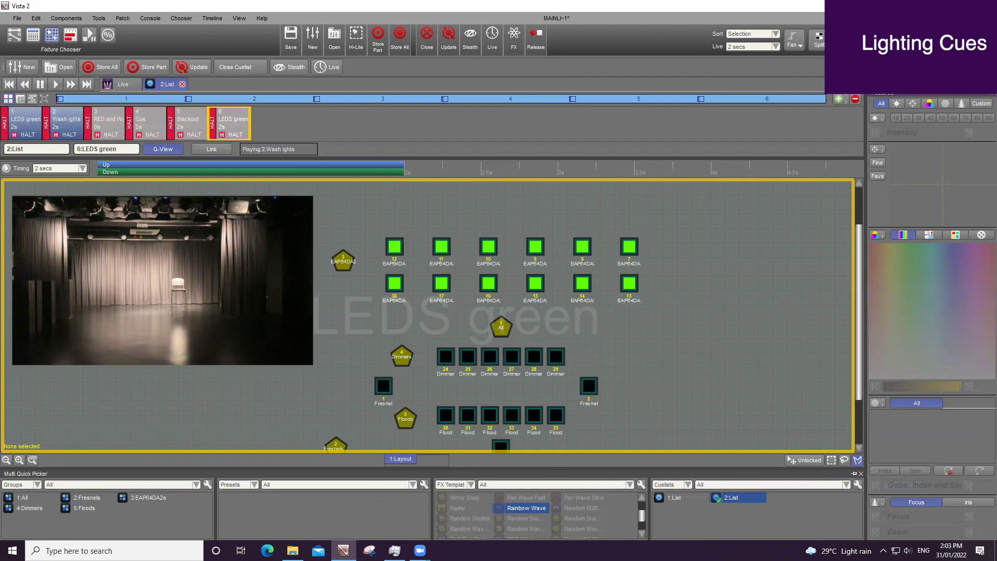
pyautogui.press('space')
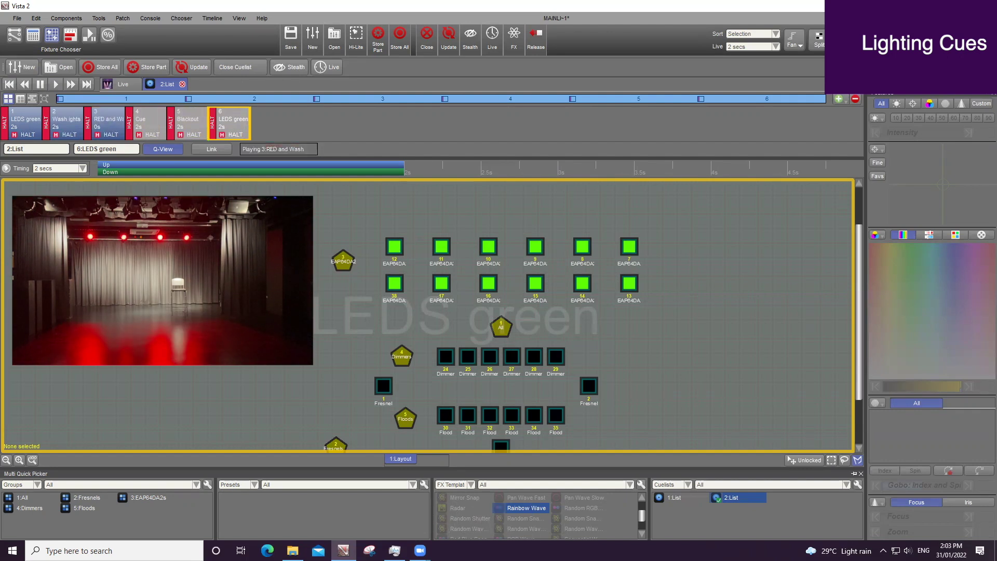
pyautogui.press('space')
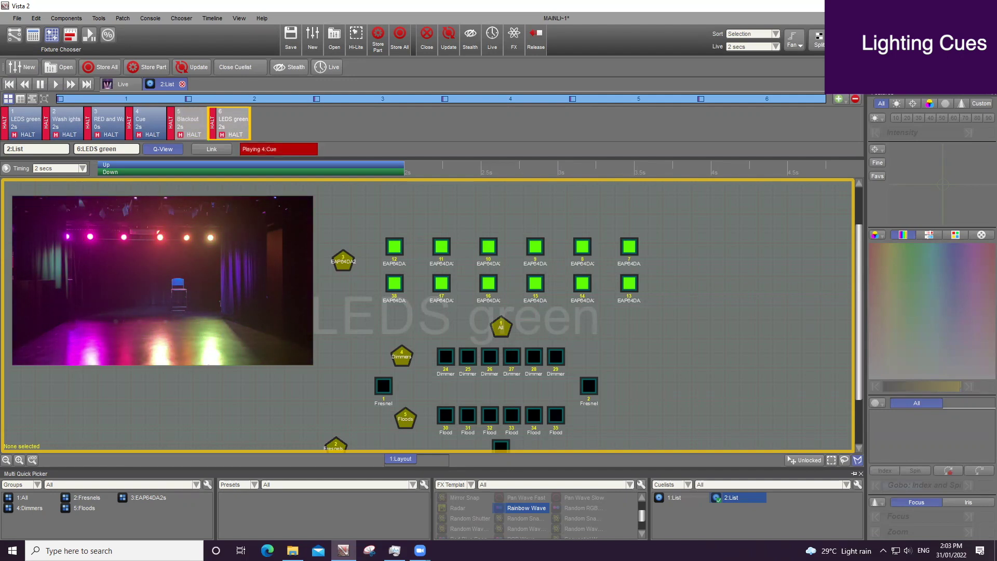
pyautogui.press('space')
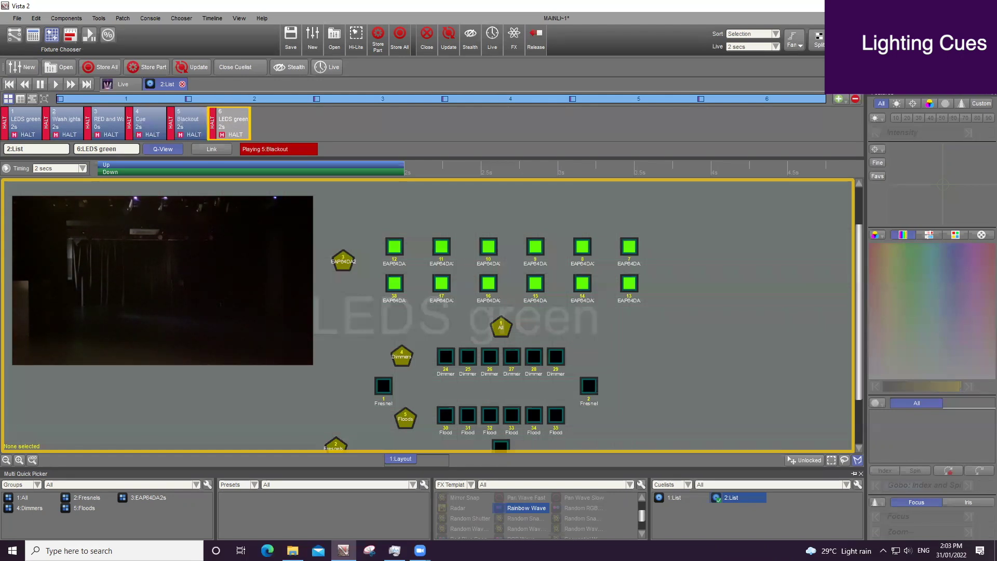
pyautogui.press('space')
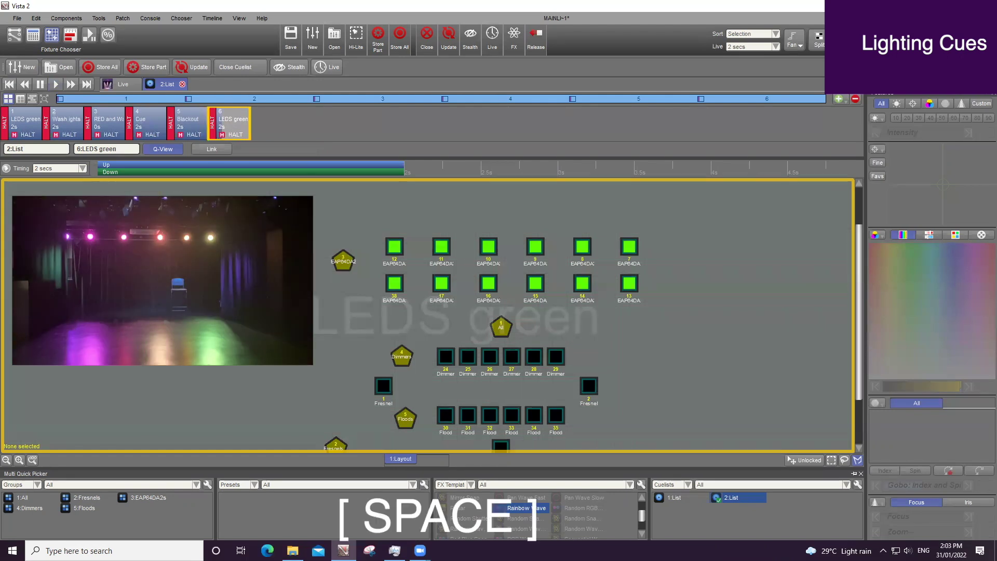